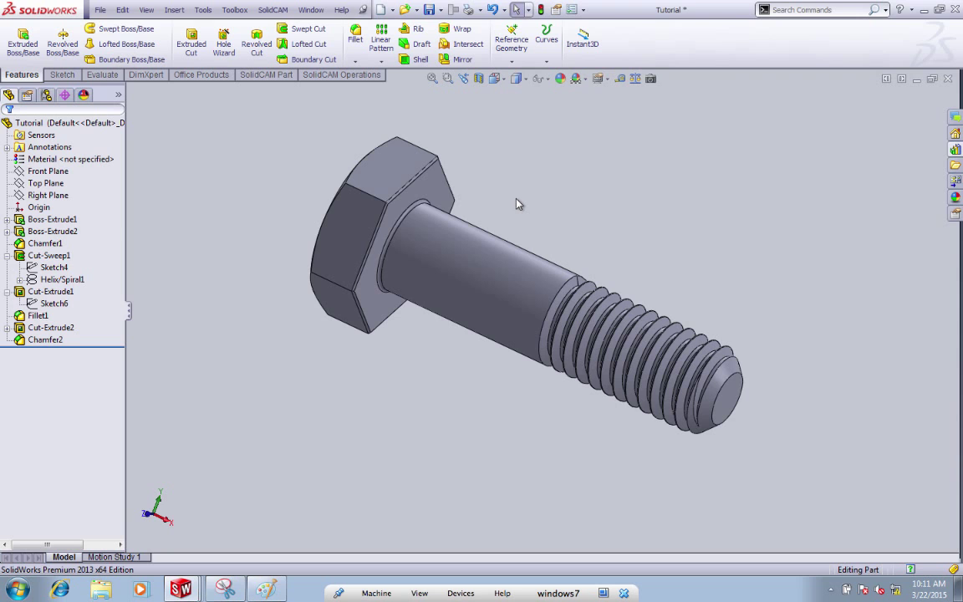
# Examine the finished threaded hex bolt from several angles, including its head, shank and thread
pyautogui.press('Right')
pyautogui.press('Right')
pyautogui.press('Right')
pyautogui.press('Right')
pyautogui.press('Right')
pyautogui.press('Left')
pyautogui.press('Left')
pyautogui.press('Left')
pyautogui.press('Left')
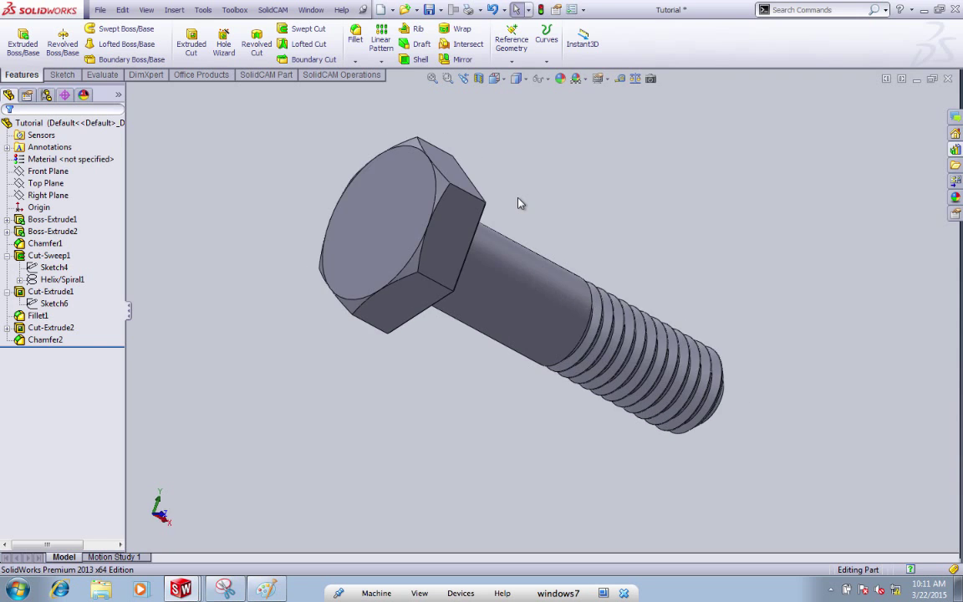
pyautogui.press('Left')
pyautogui.press('Right')
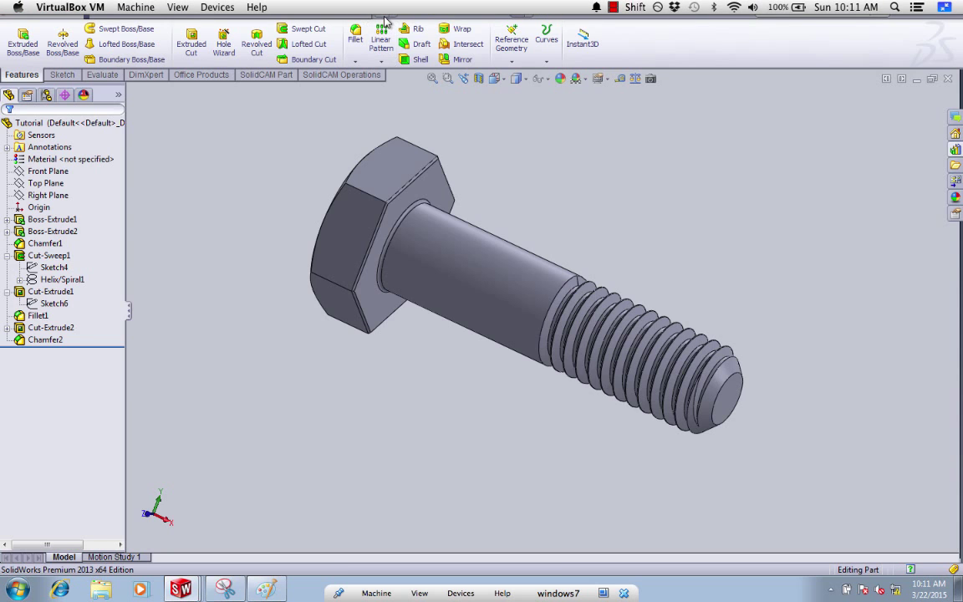
# Create a new part document and start an extruded boss sketch on the Right Plane
pyautogui.click(381, 10)
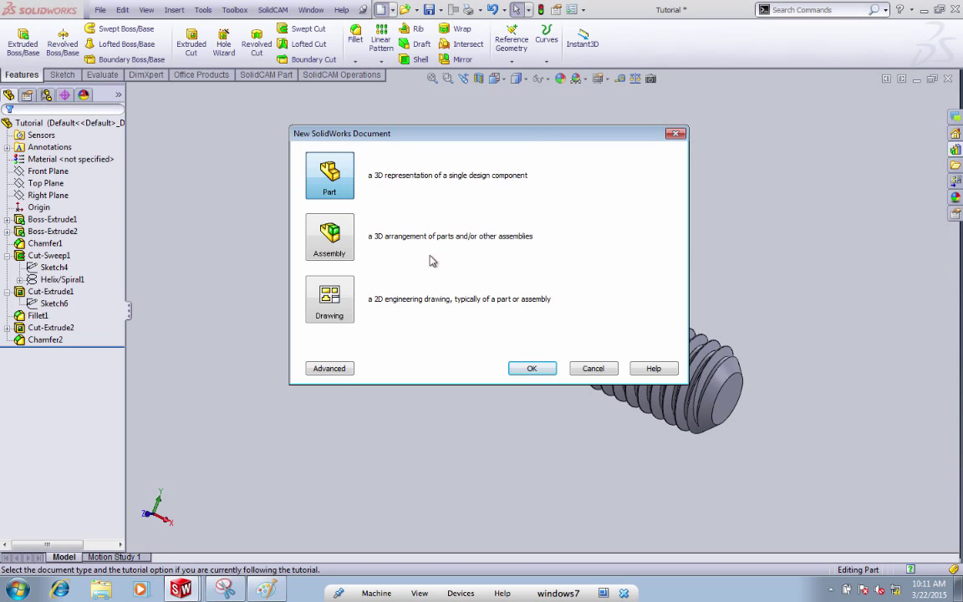
pyautogui.click(533, 368)
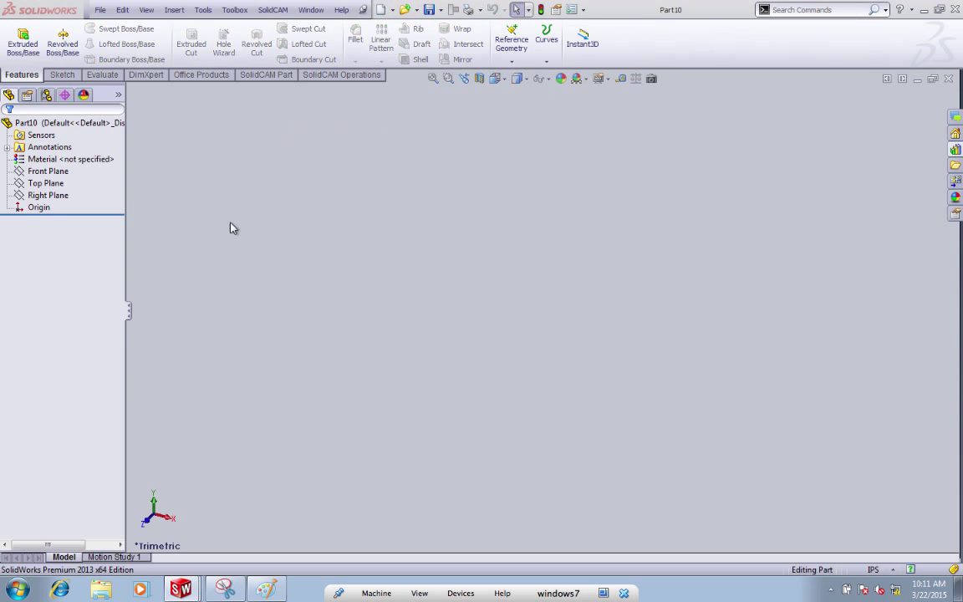
pyautogui.click(22, 41)
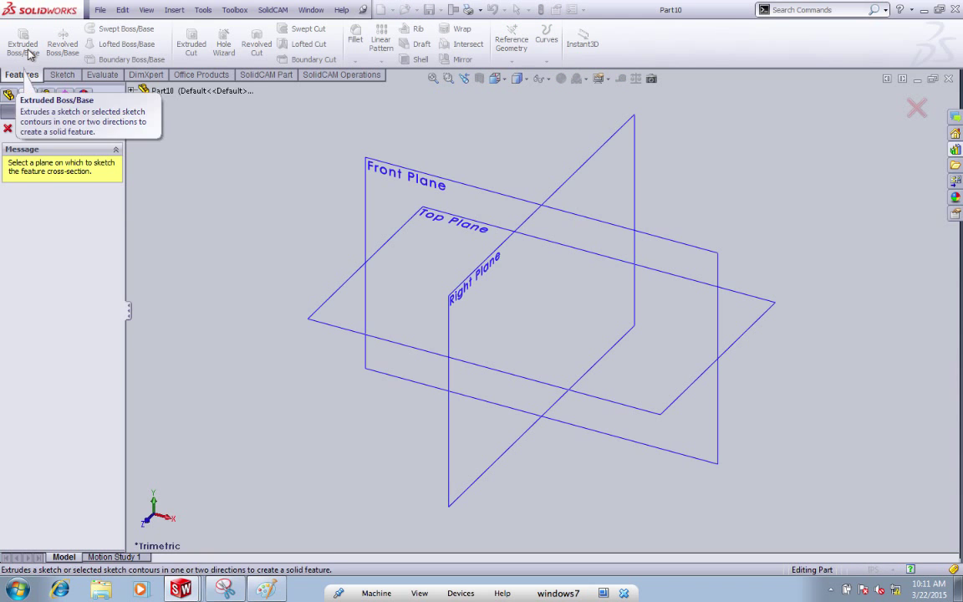
pyautogui.click(471, 293)
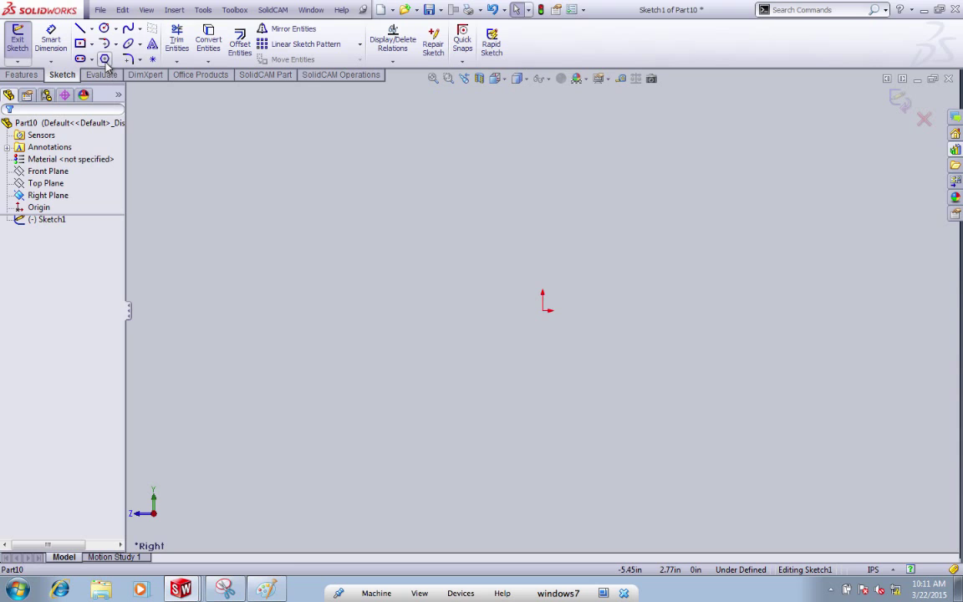
# Sketch a six-sided inscribed-circle polygon centred on the origin, about 2.46 in across flats, with one corner directly above the origin
pyautogui.click(106, 60)
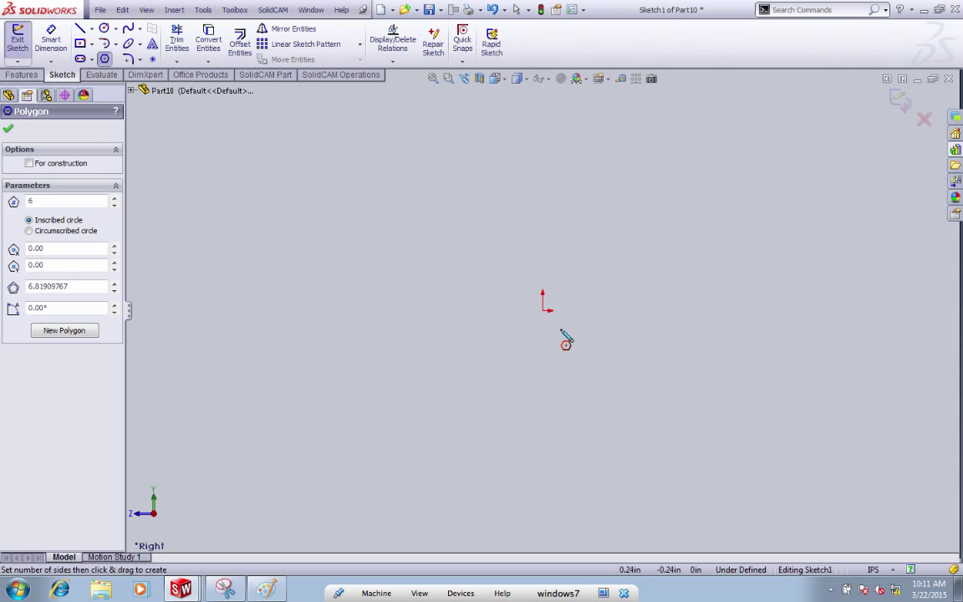
pyautogui.moveTo(543, 310); pyautogui.dragTo(544, 207)
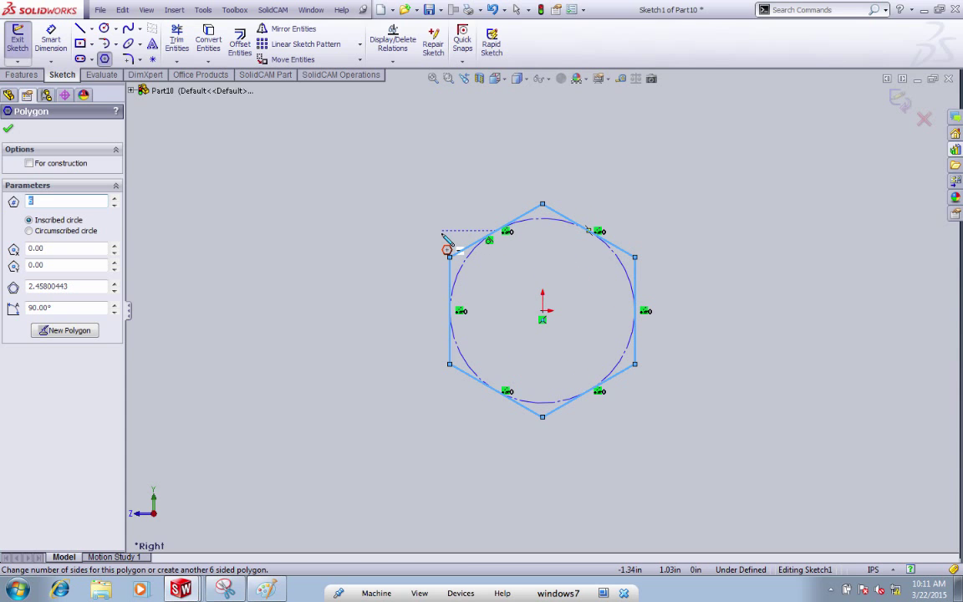
pyautogui.press('Escape')
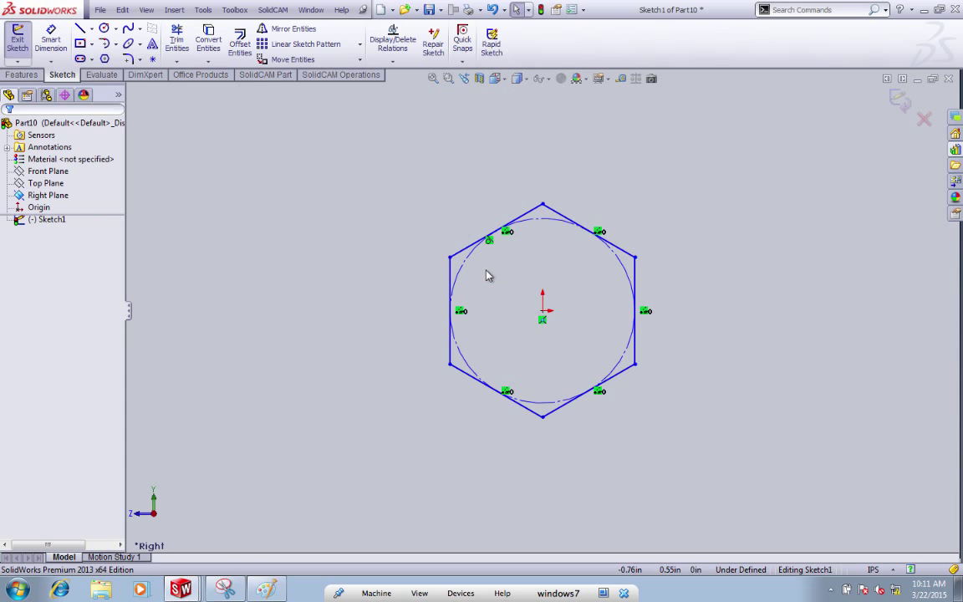
# Add a Vertical relation between the hexagon's centre point and its upper corner
pyautogui.click(543, 315)
pyautogui.keyDown('ctrl'); pyautogui.click(544, 209); pyautogui.keyUp('ctrl')
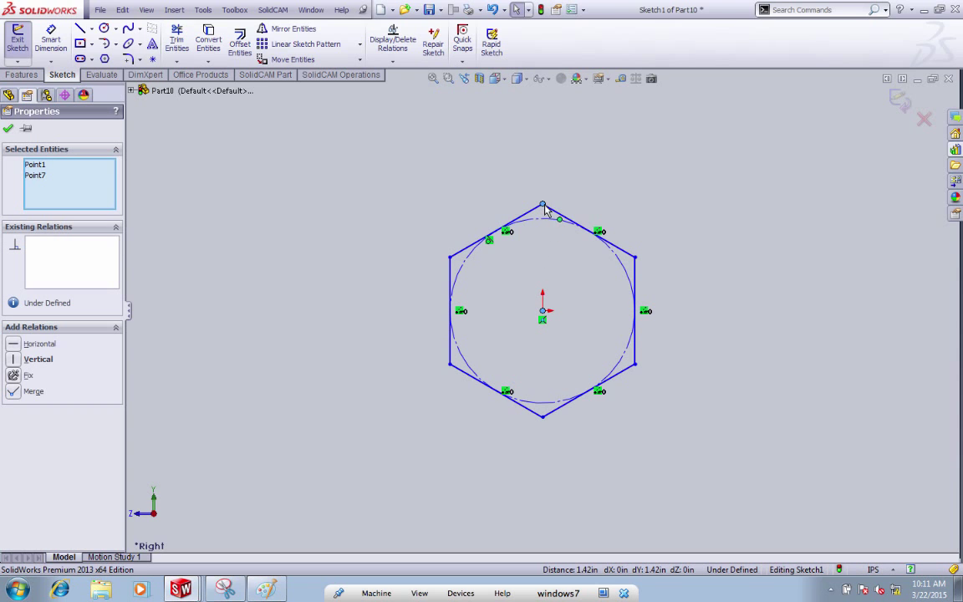
pyautogui.click(14, 360)
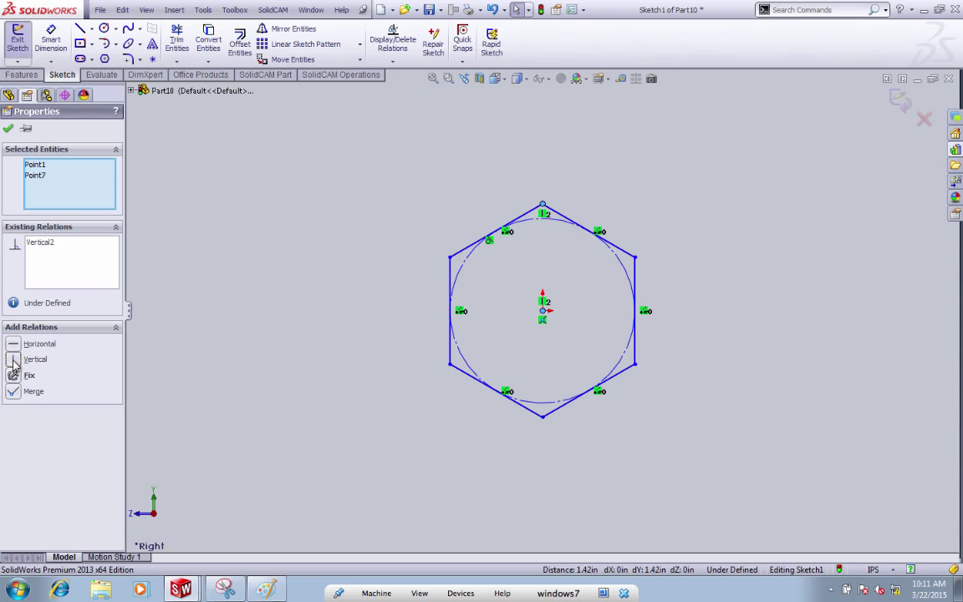
pyautogui.click(326, 211)
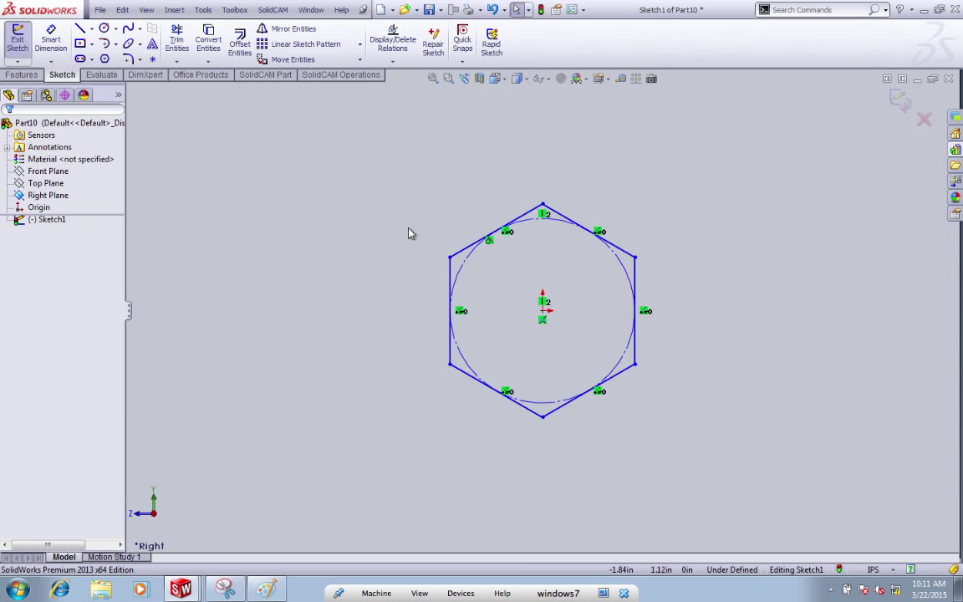
# Dimension the distance between the hexagon's two vertical sides and set it to 0.75 in
pyautogui.click(51, 39)
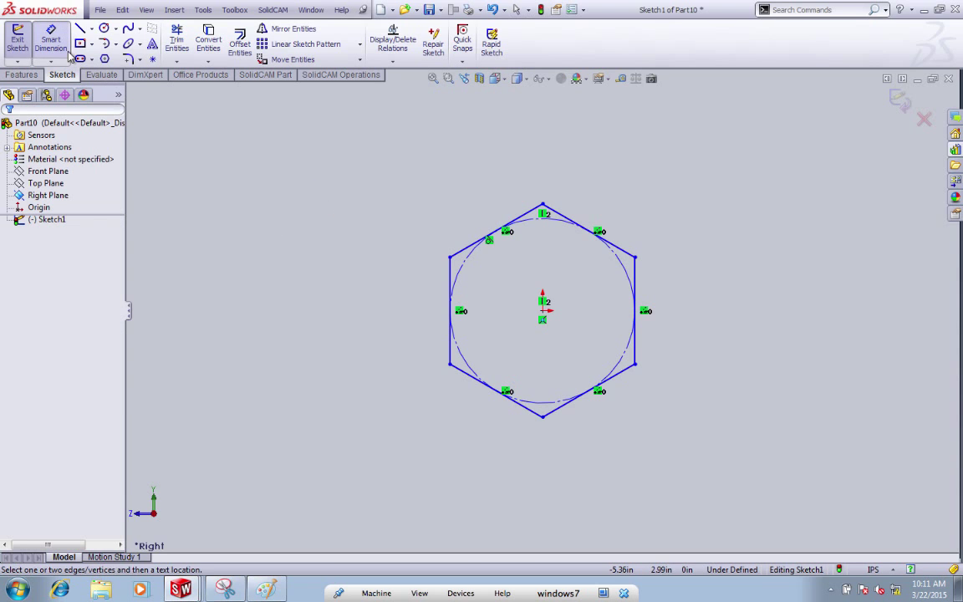
pyautogui.click(451, 278)
pyautogui.click(637, 276)
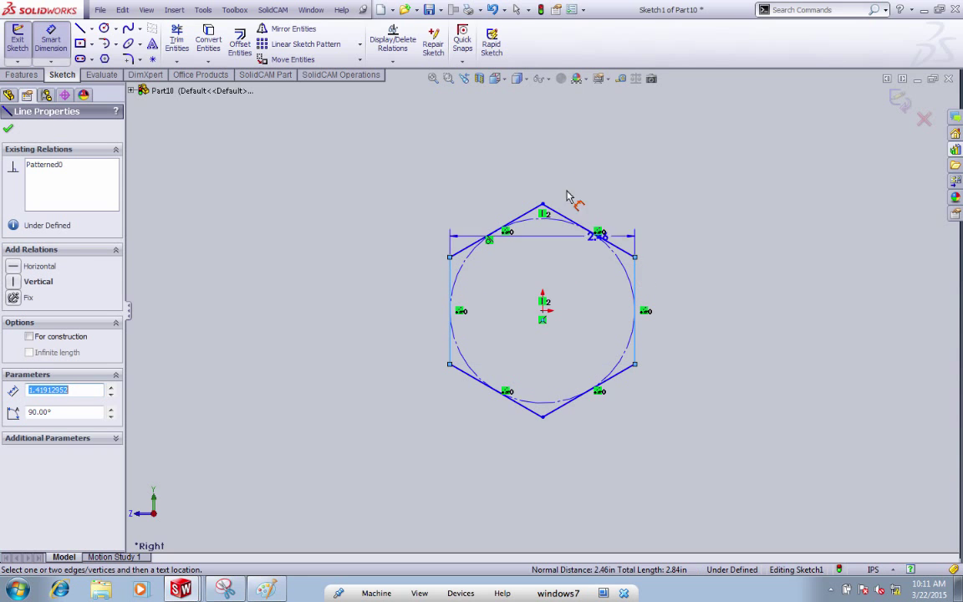
pyautogui.click(531, 148)
pyautogui.write('.75')
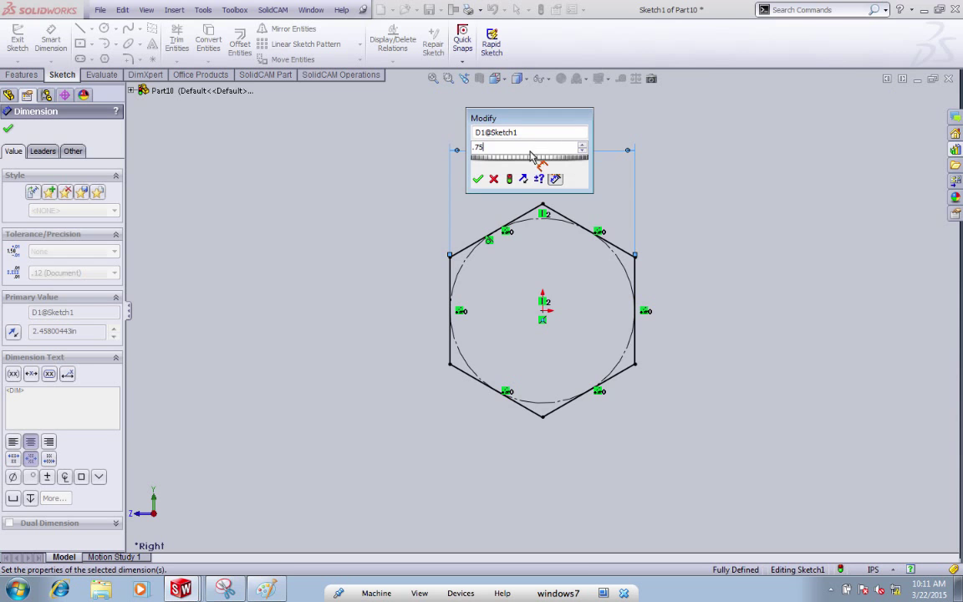
pyautogui.press('Return')
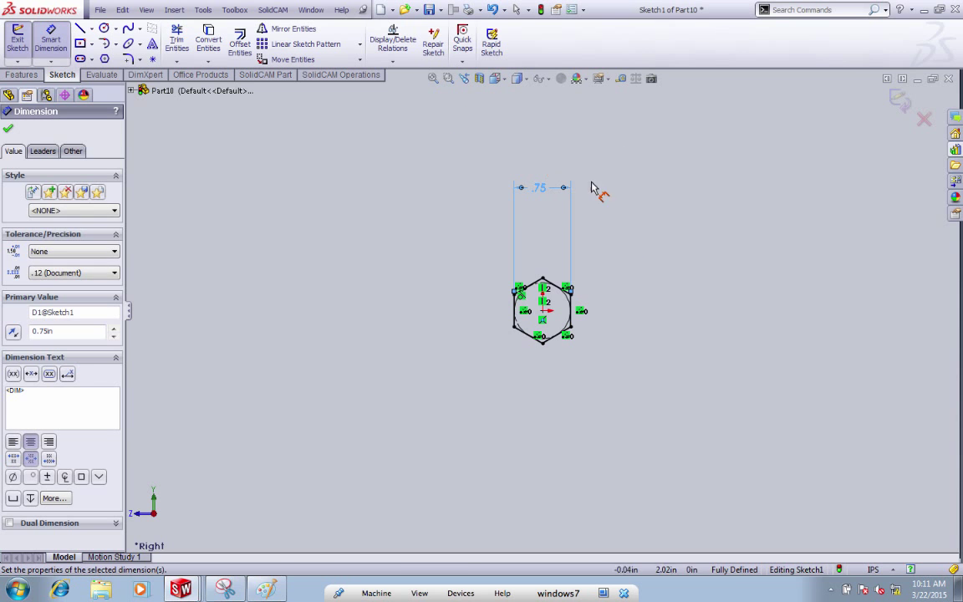
# Finish the hexagon sketch and extrude it as a Blind boss 5/16 in deep
pyautogui.click(899, 101)
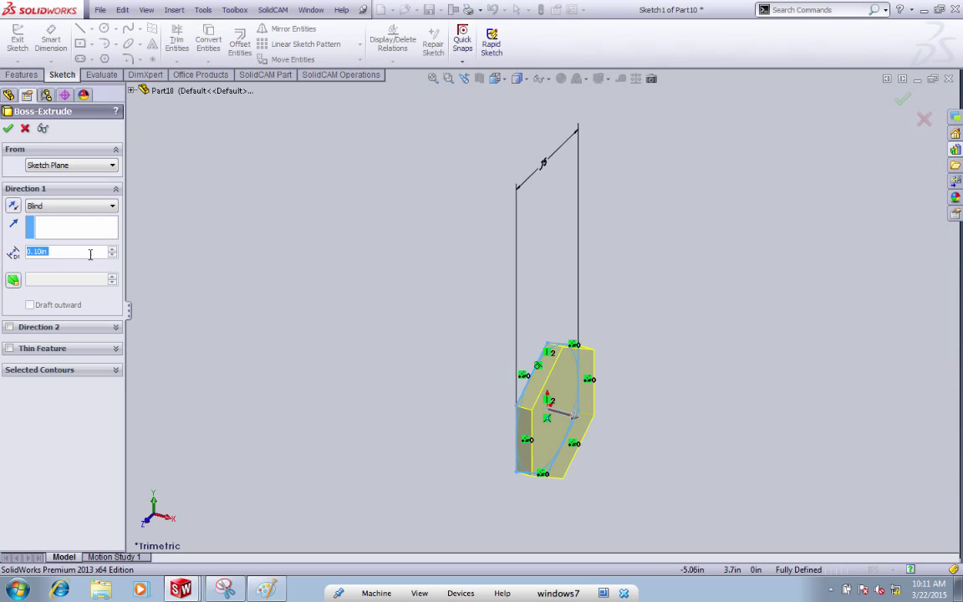
pyautogui.write('5/16')
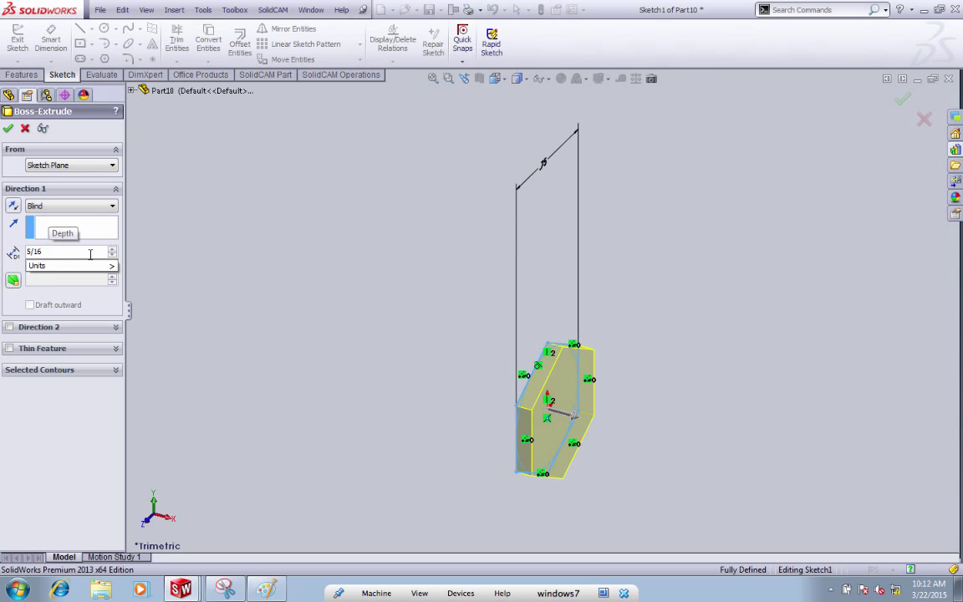
pyautogui.press('Return')
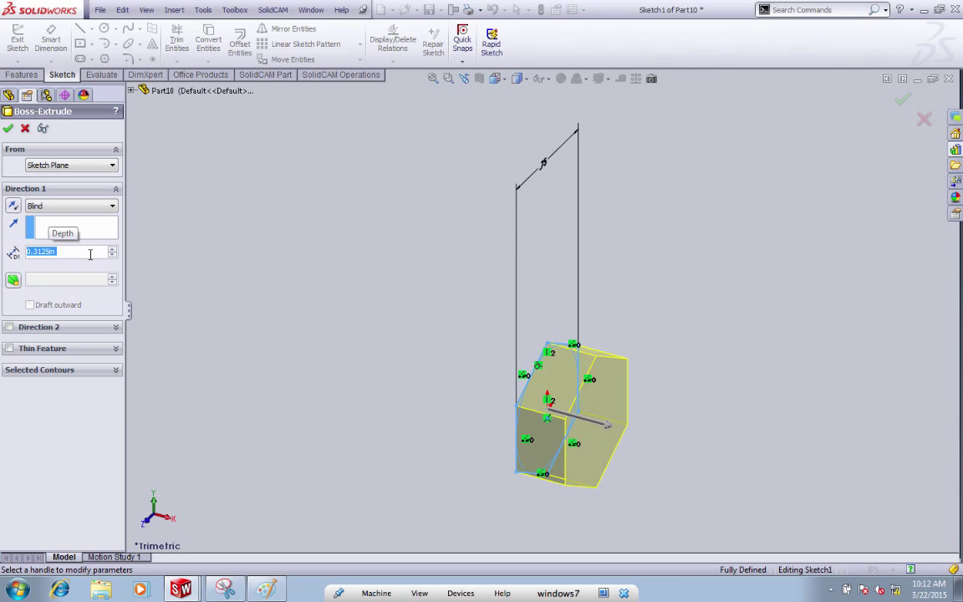
pyautogui.click(8, 129)
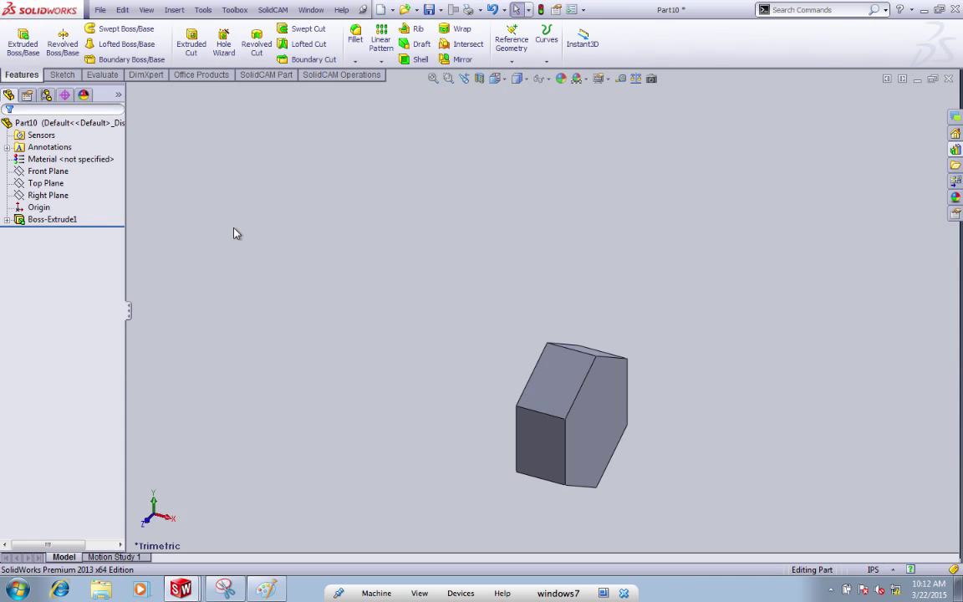
# Start an extruded boss sketch on the bolt head's front hexagonal face and draw a circle of about 0.44 in diameter centred on the origin
pyautogui.click(23, 42)
pyautogui.click(596, 298)
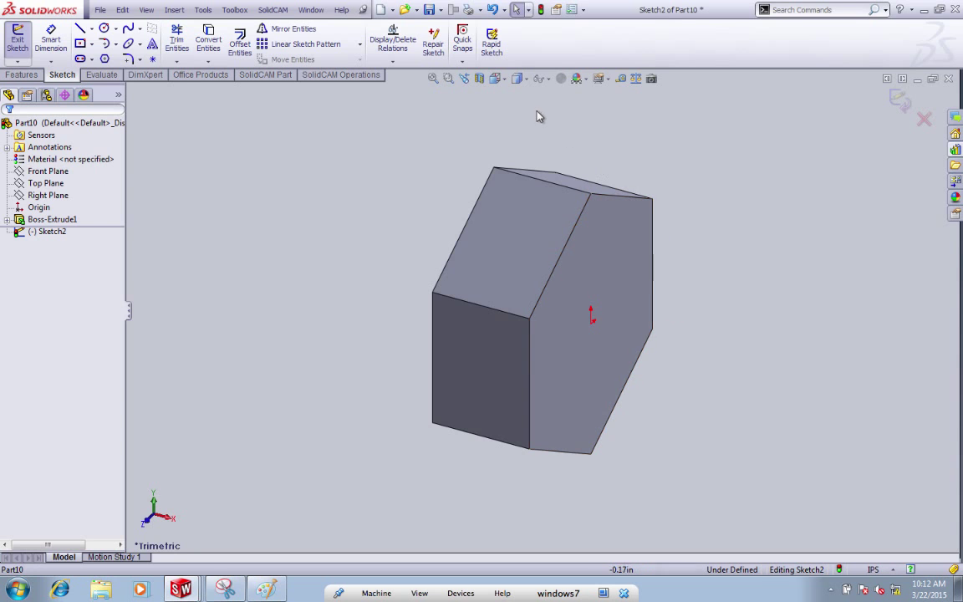
pyautogui.click(516, 77)
pyautogui.click(495, 77)
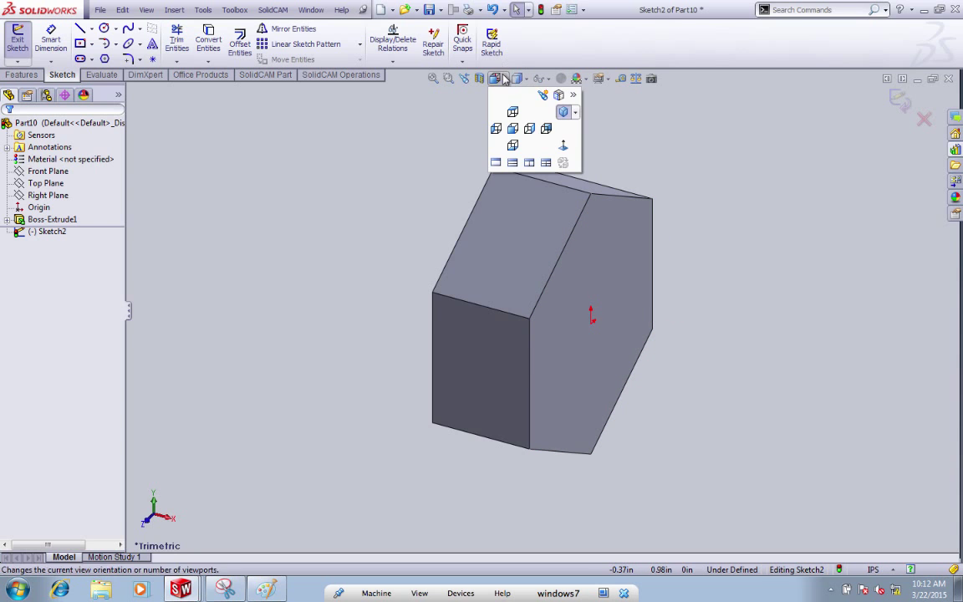
pyautogui.click(563, 147)
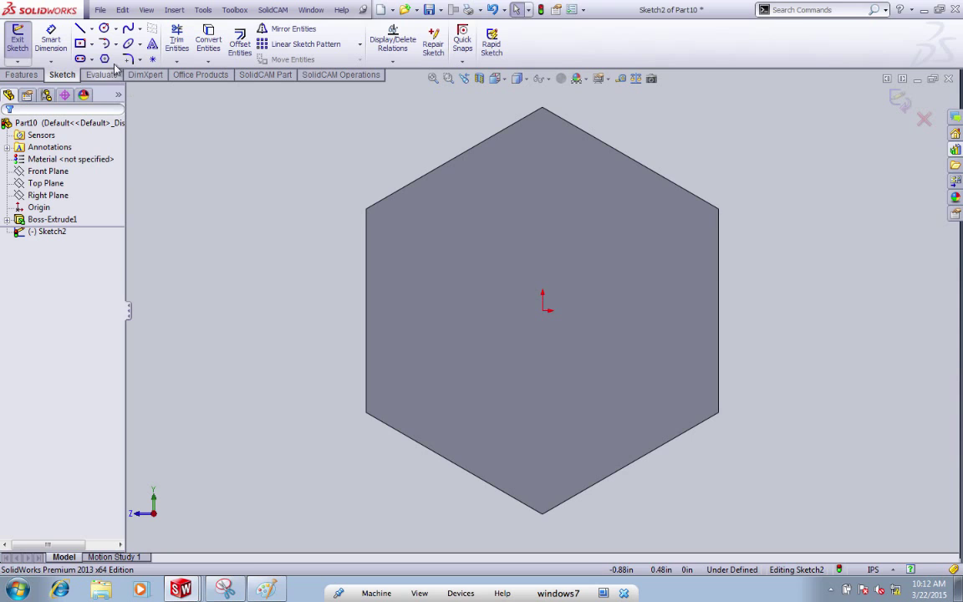
pyautogui.click(103, 27)
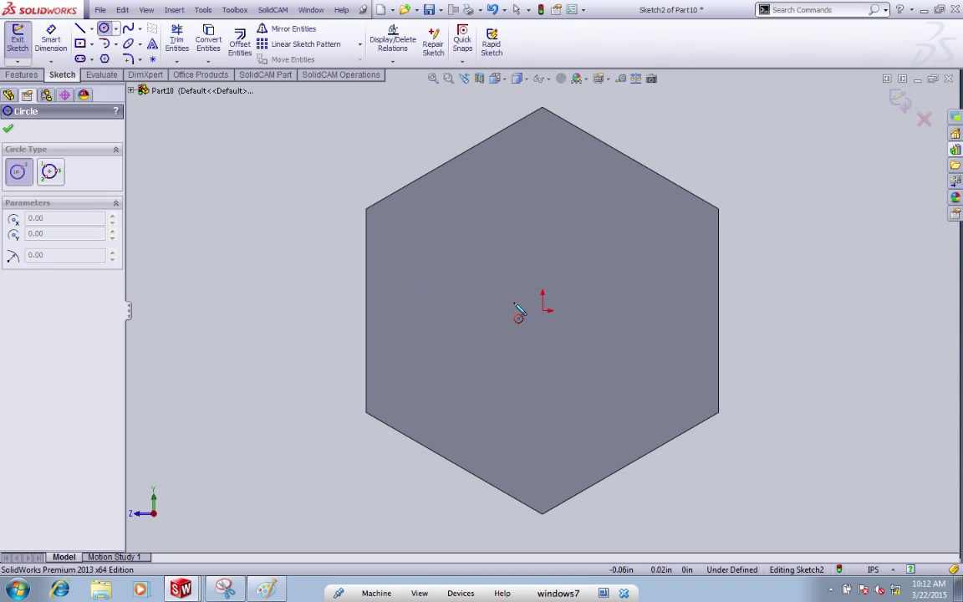
pyautogui.click(543, 308)
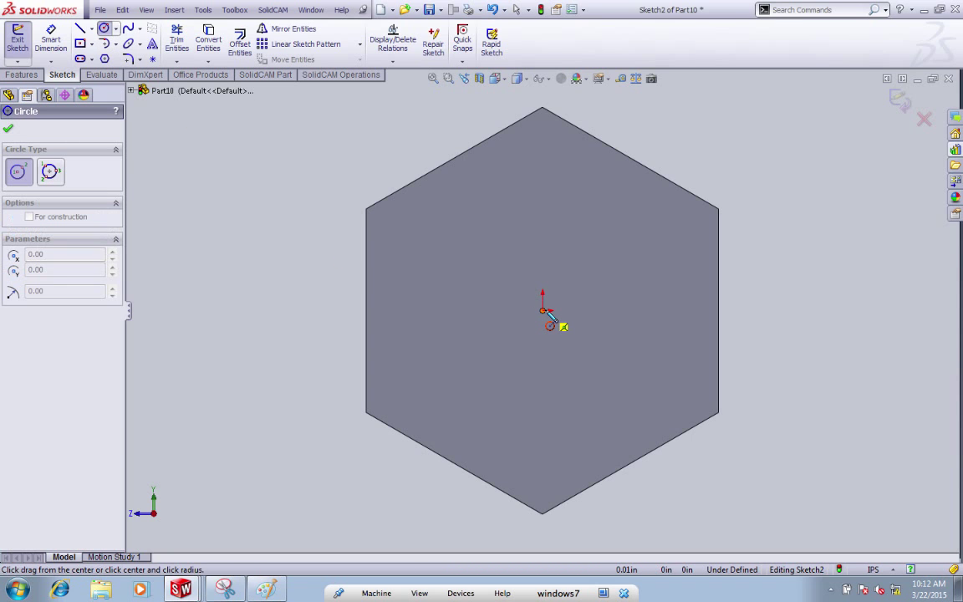
pyautogui.click(629, 255)
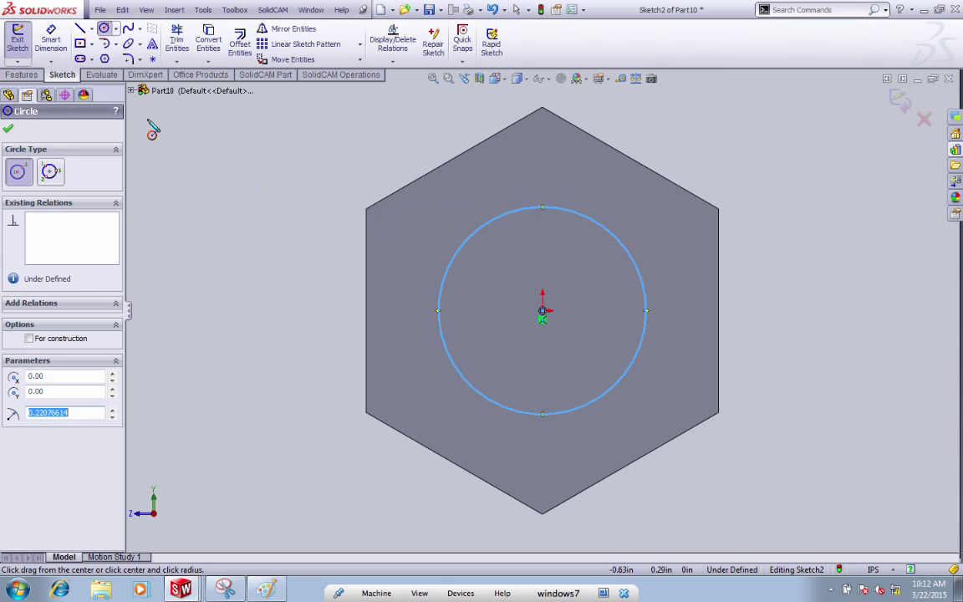
# Dimension the circle's diameter and set it to 0.4985 in
pyautogui.click(50, 39)
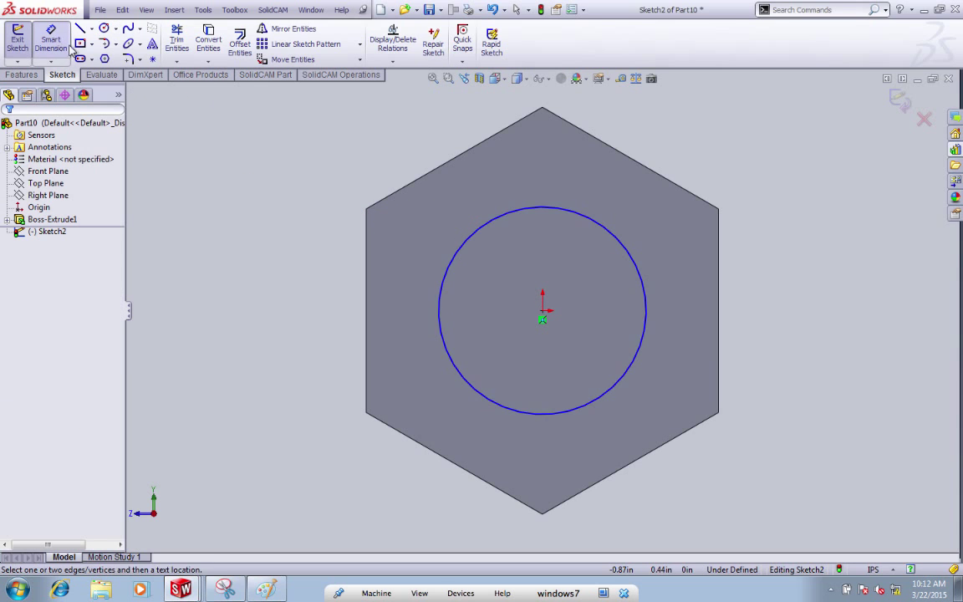
pyautogui.click(579, 216)
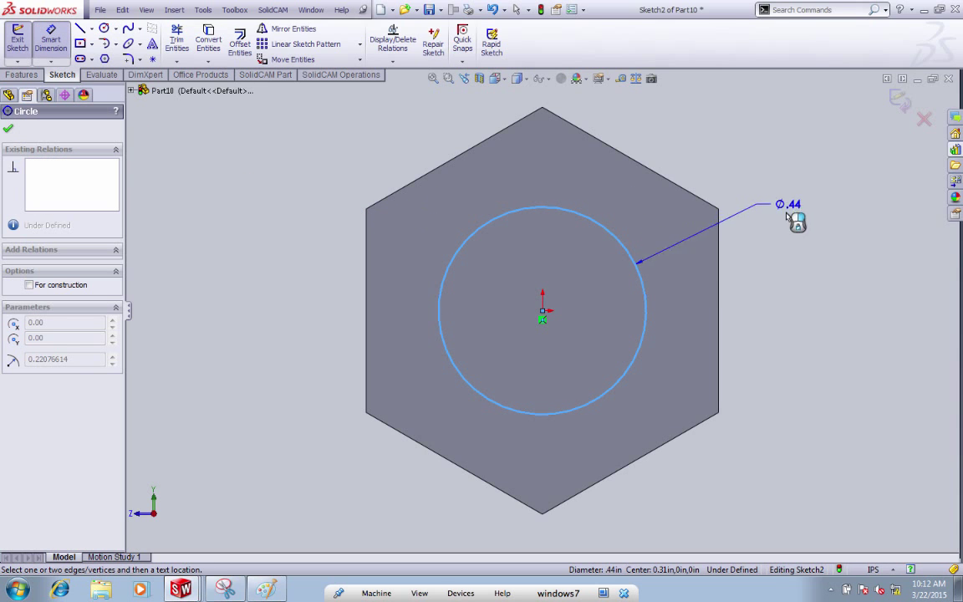
pyautogui.click(751, 154)
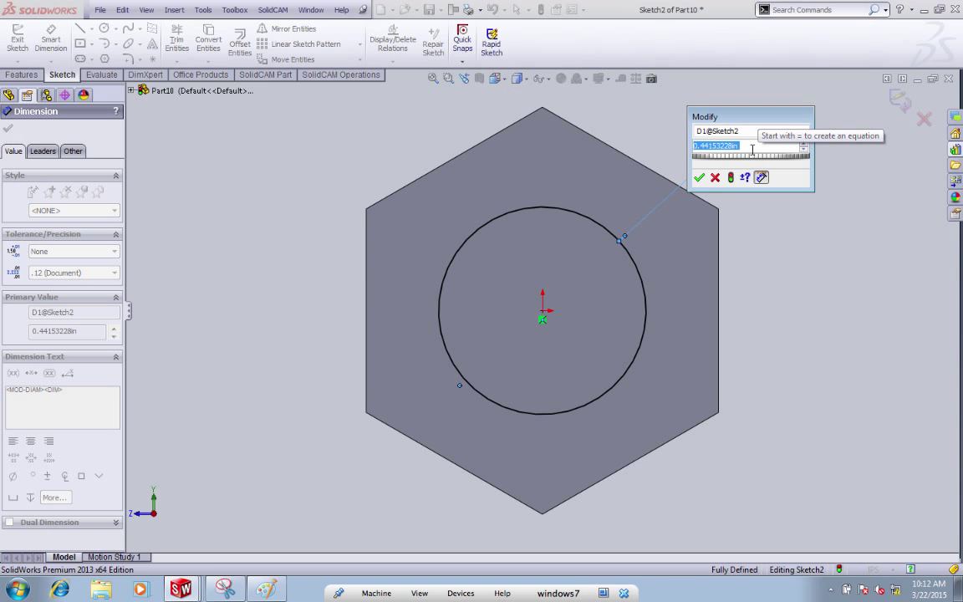
pyautogui.write('.4985')
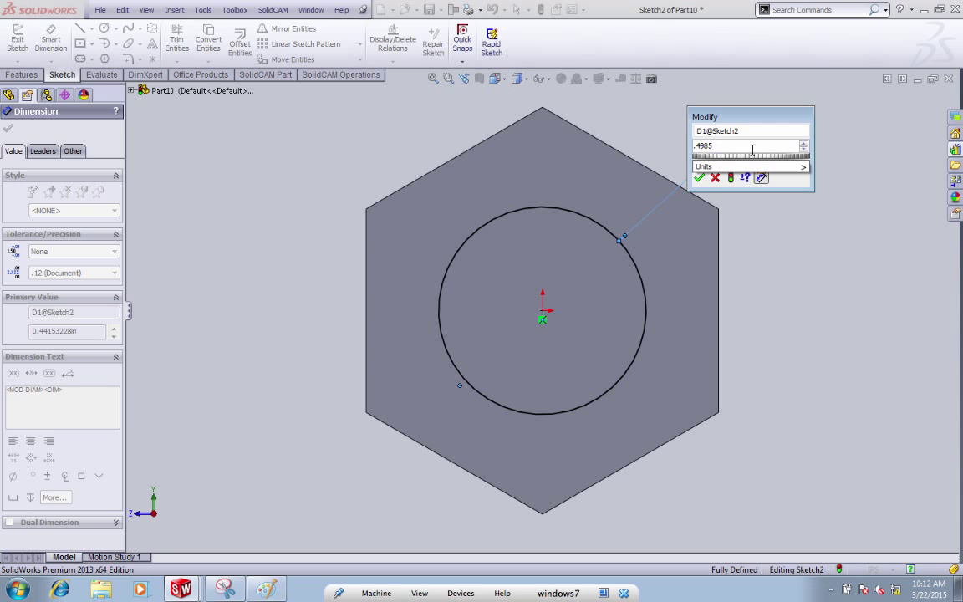
pyautogui.press('Return')
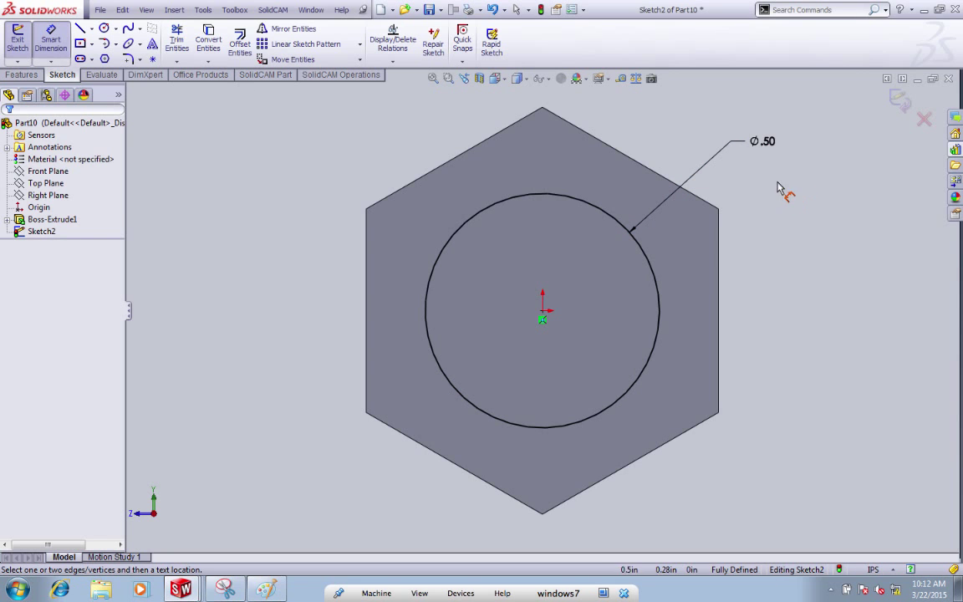
# Finish the circle sketch and extrude it as a Blind boss 2 in deep, merged with the head, to form the bolt shank
pyautogui.click(901, 101)
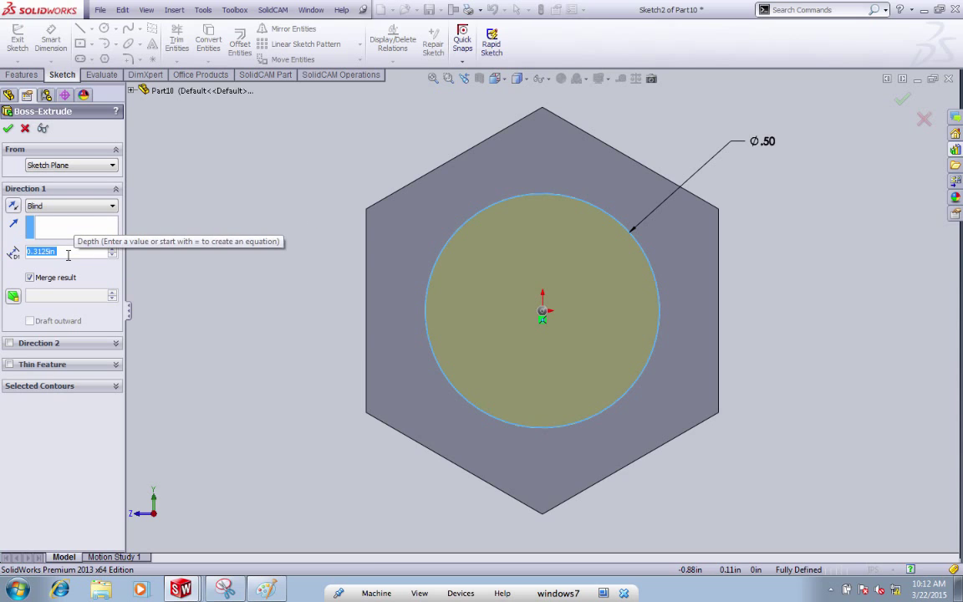
pyautogui.write('2')
pyautogui.press('Return')
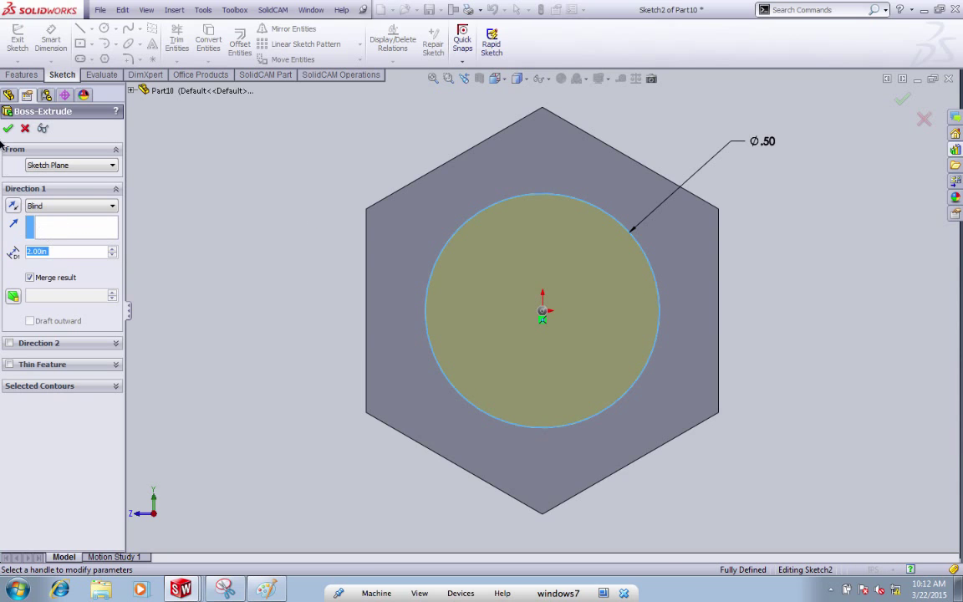
pyautogui.click(7, 128)
pyautogui.hotkey('ctrl', '7')
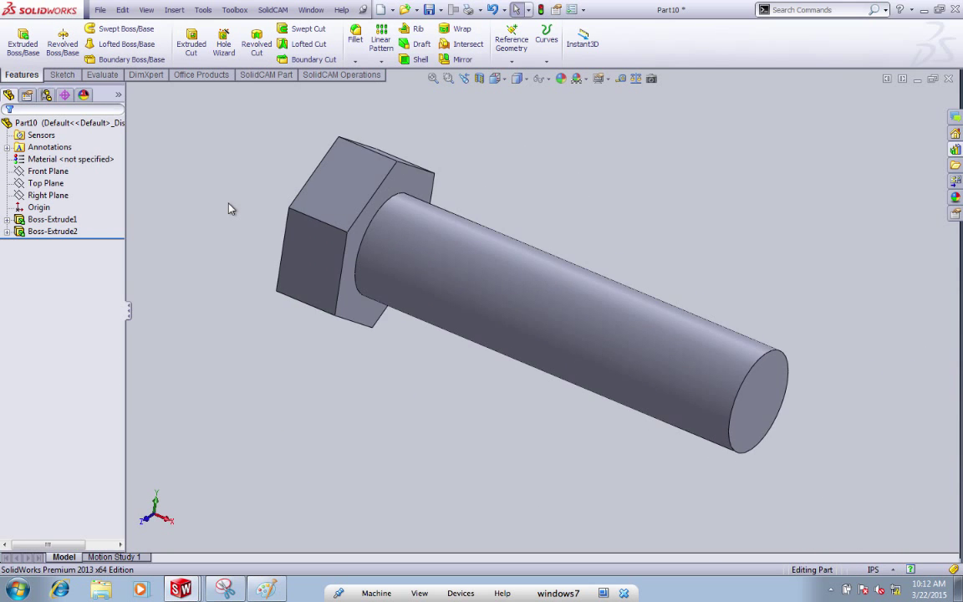
pyautogui.hotkey('ctrl', '7')
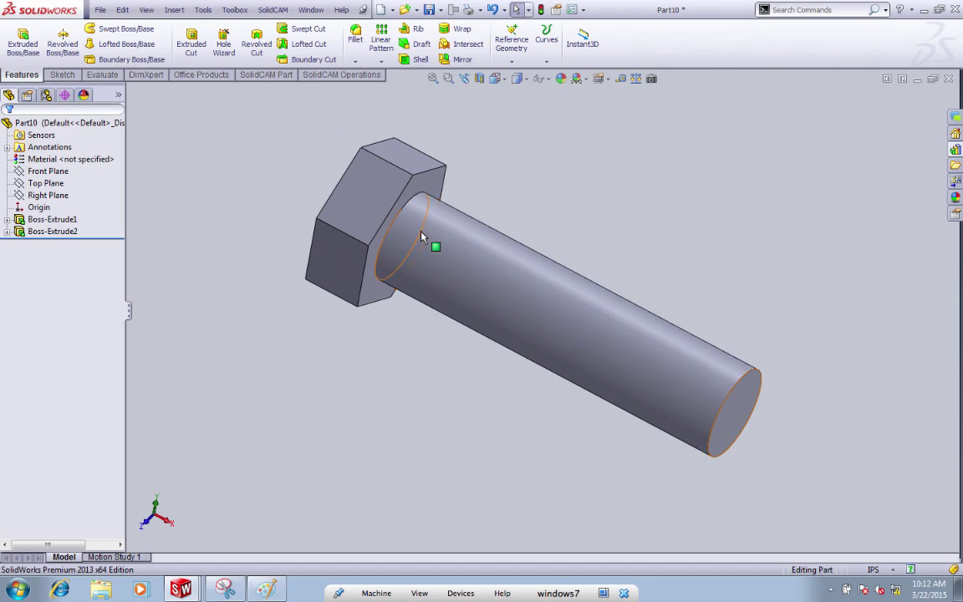
# Chamfer the circular edge at the free end of the shank with a 0.10 in distance at 45 degrees
pyautogui.click(363, 62)
pyautogui.click(361, 86)
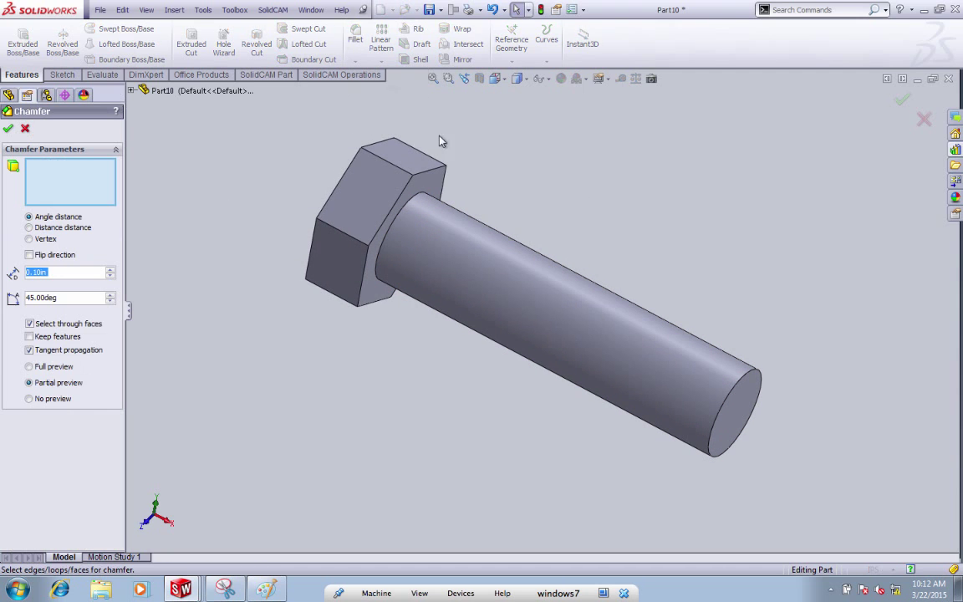
pyautogui.click(749, 373)
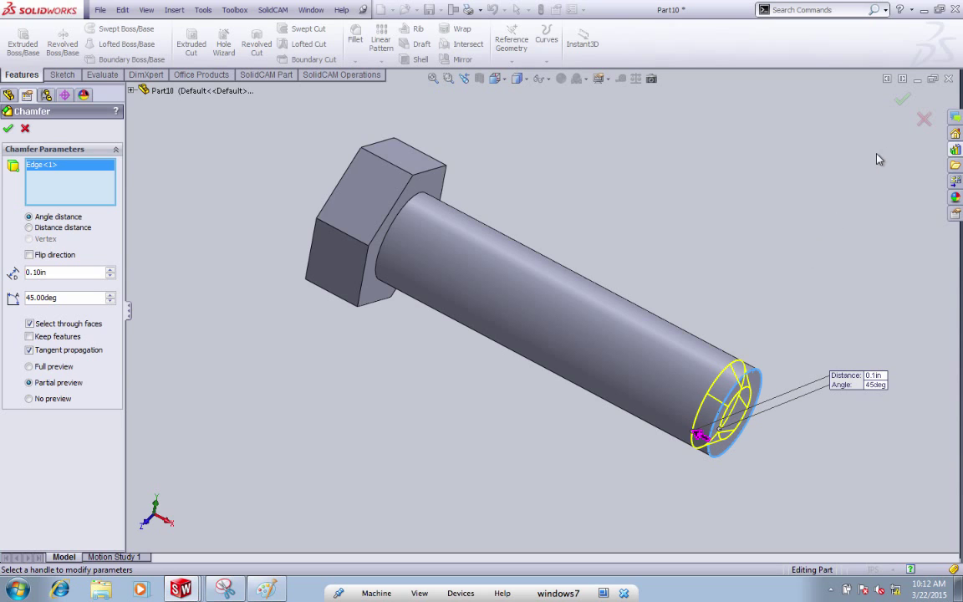
pyautogui.click(902, 102)
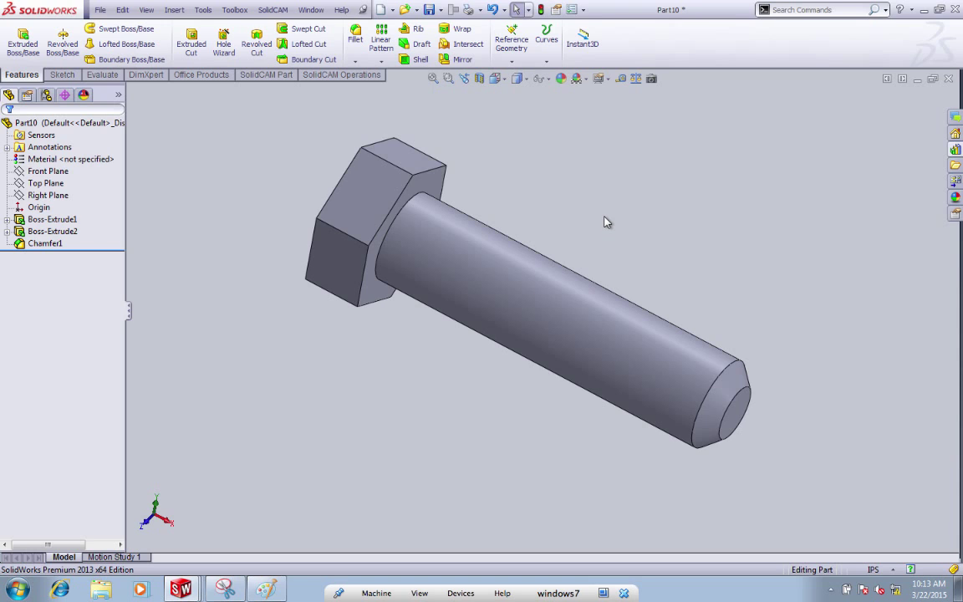
# Start a new sketch on the Front Plane and orient the view normal to it
pyautogui.click(62, 75)
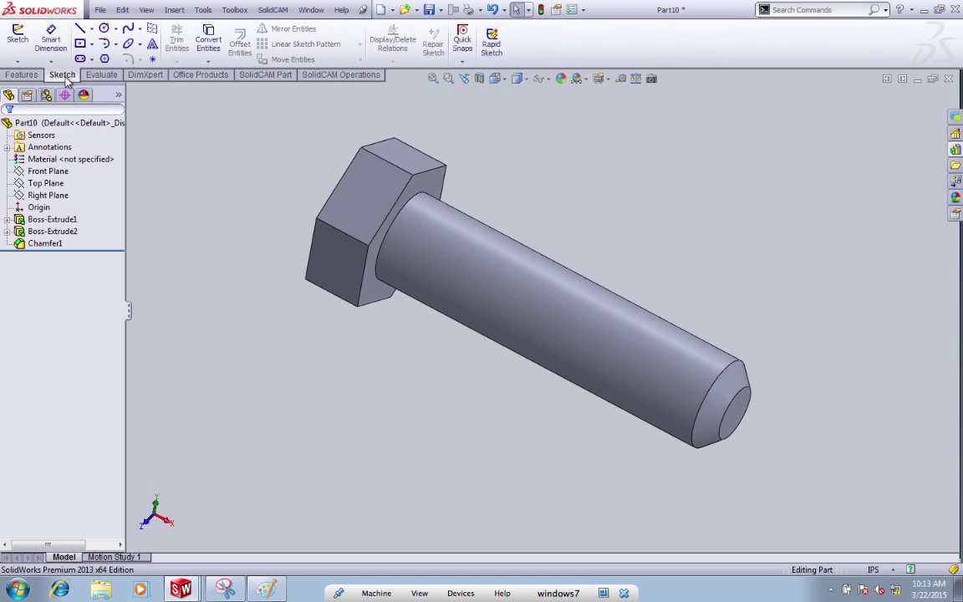
pyautogui.click(26, 45)
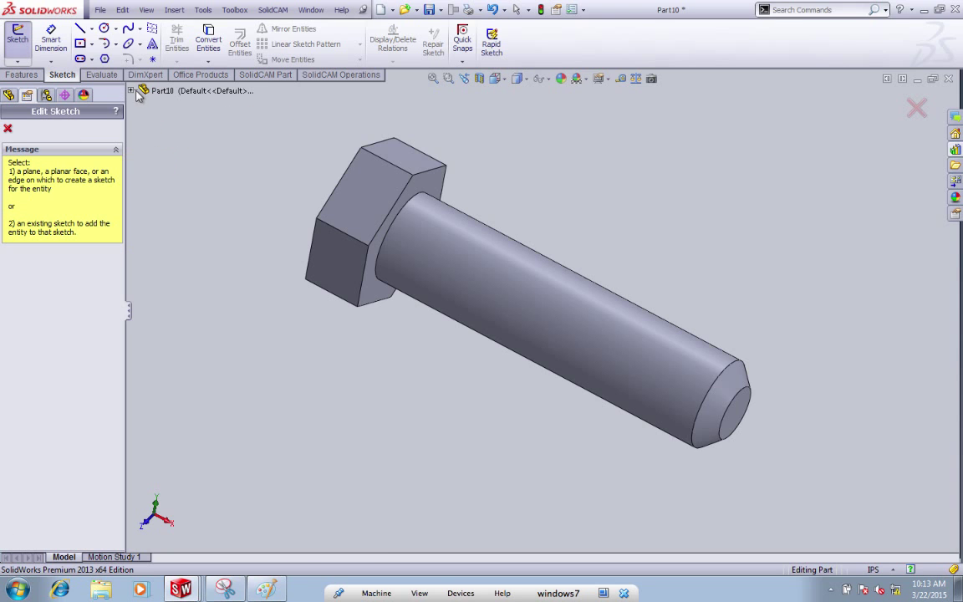
pyautogui.click(133, 90)
pyautogui.click(157, 138)
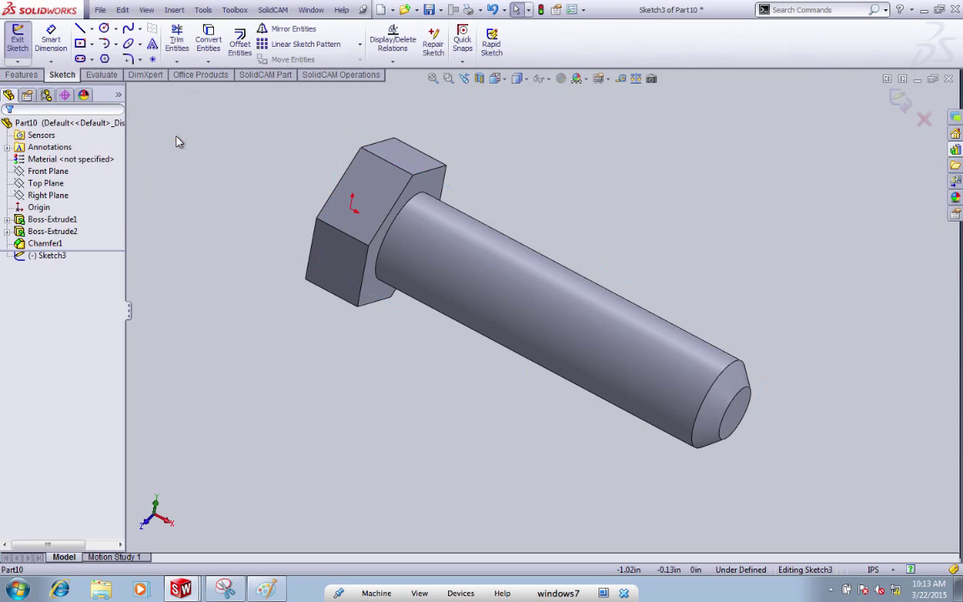
pyautogui.click(497, 78)
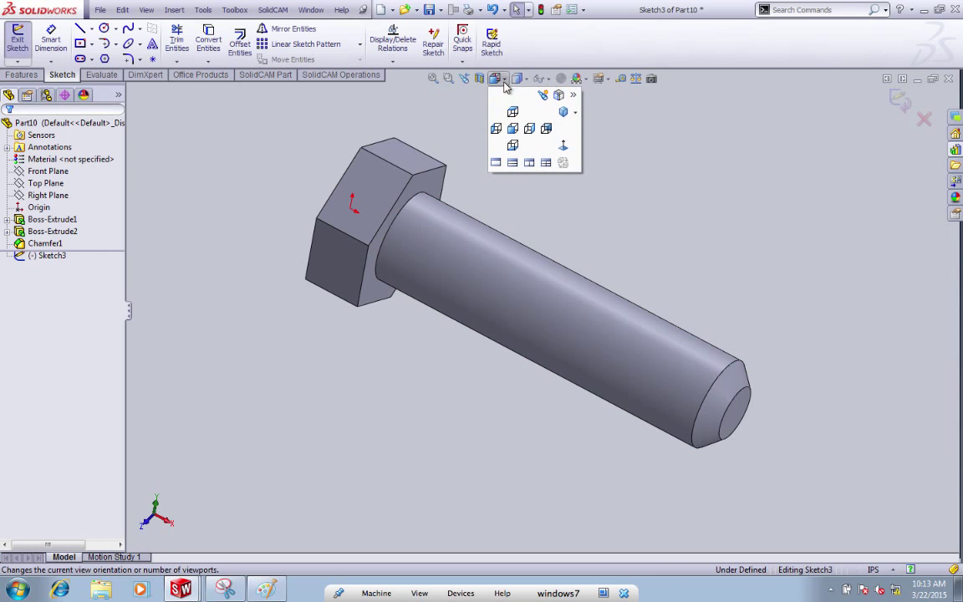
pyautogui.click(565, 148)
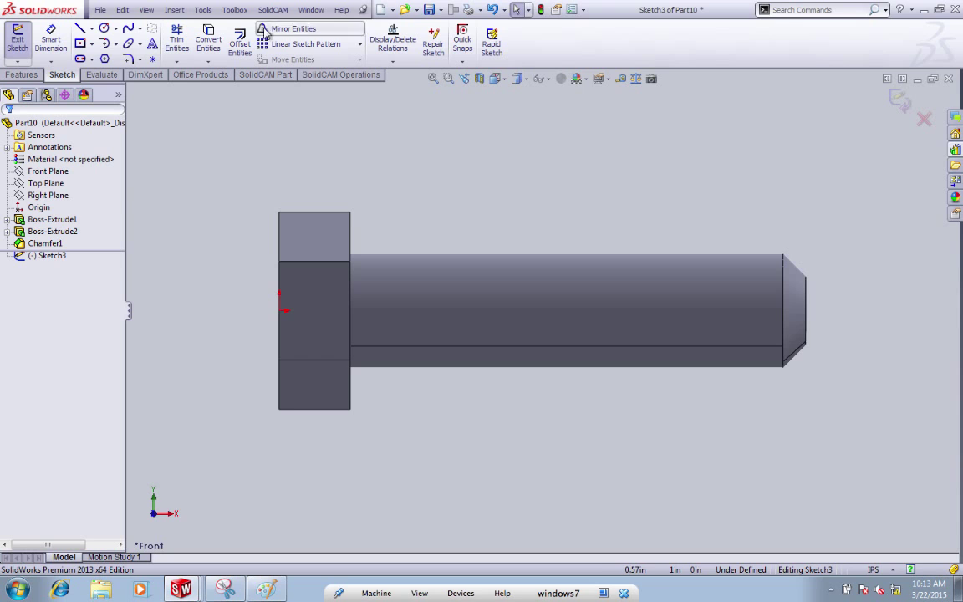
# Sketch a closed inverted trapezoid just above the chamfered shank end, about 0.12 in wide at the top and 0.06 in high
pyautogui.click(84, 30)
pyautogui.scroll(-5, 823, 317)
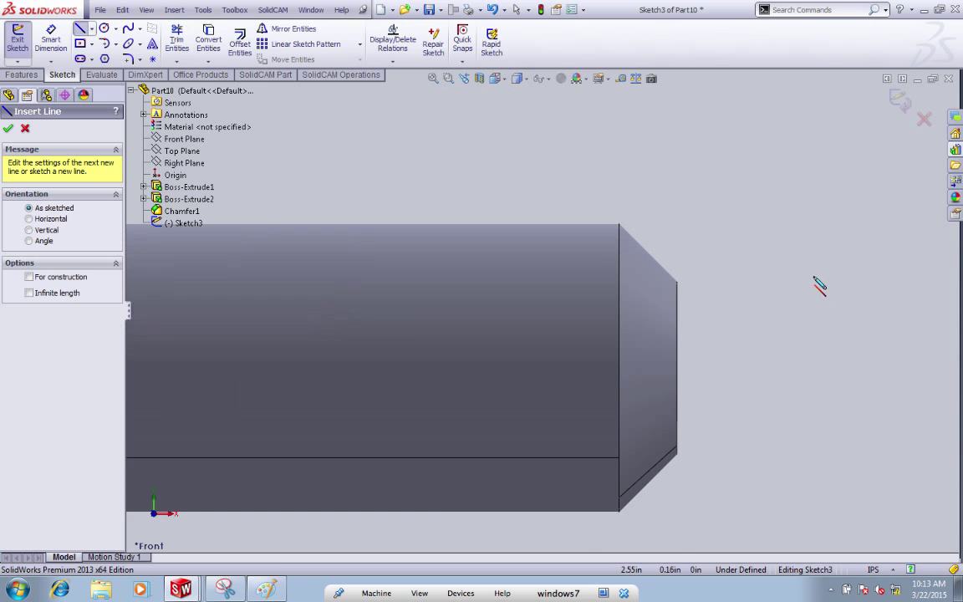
pyautogui.click(605, 184)
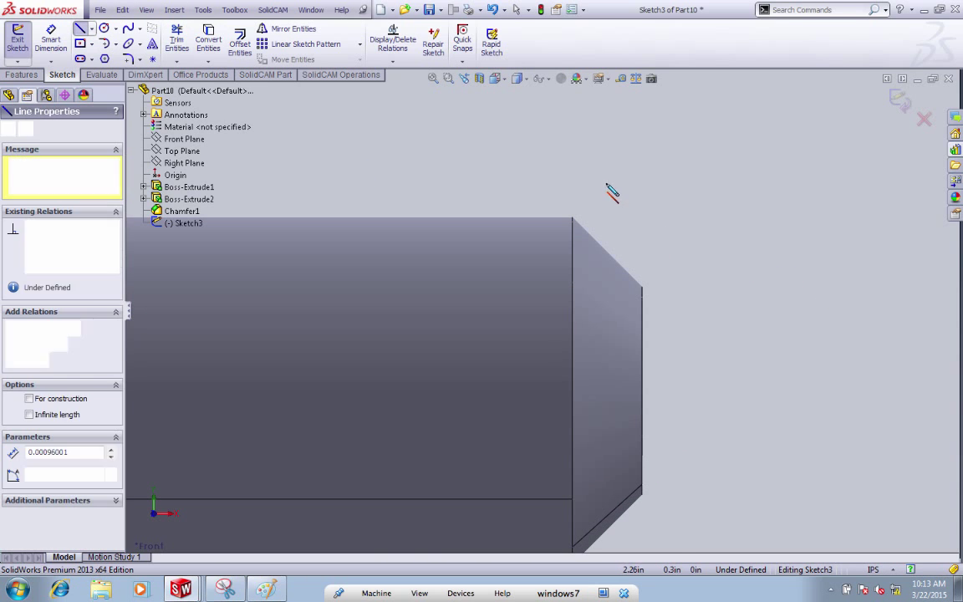
pyautogui.click(689, 184)
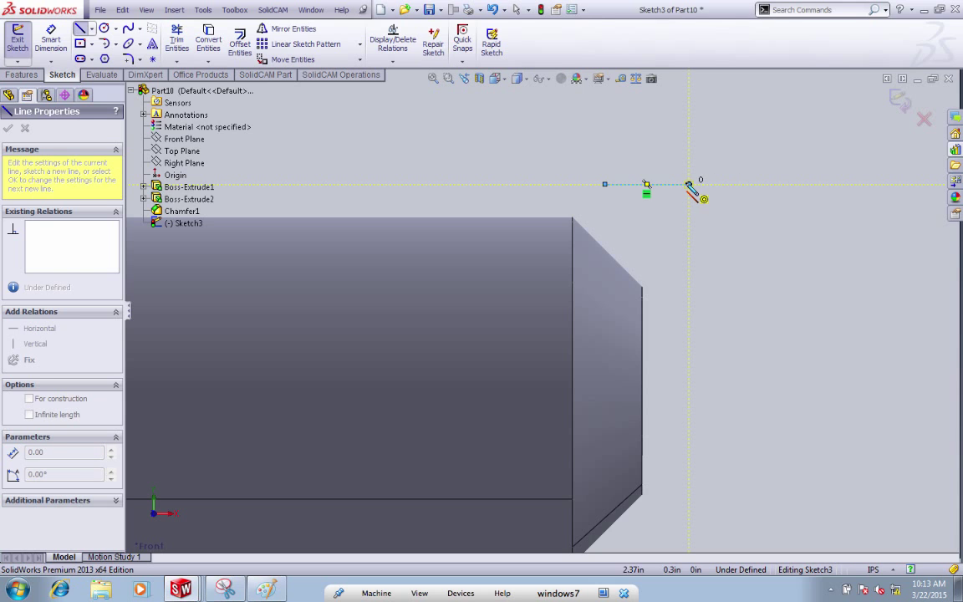
pyautogui.click(626, 224)
pyautogui.click(605, 184)
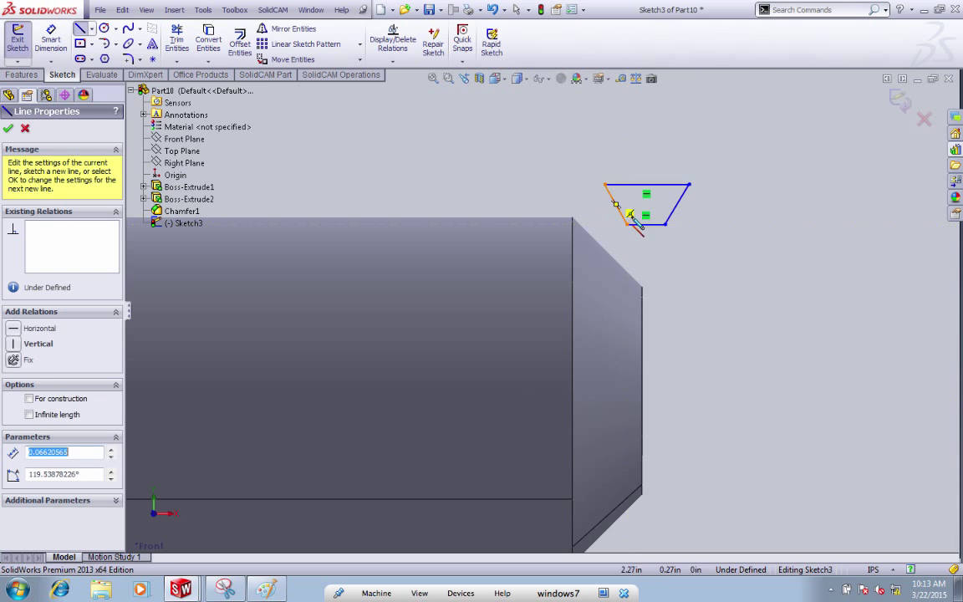
pyautogui.press('Escape')
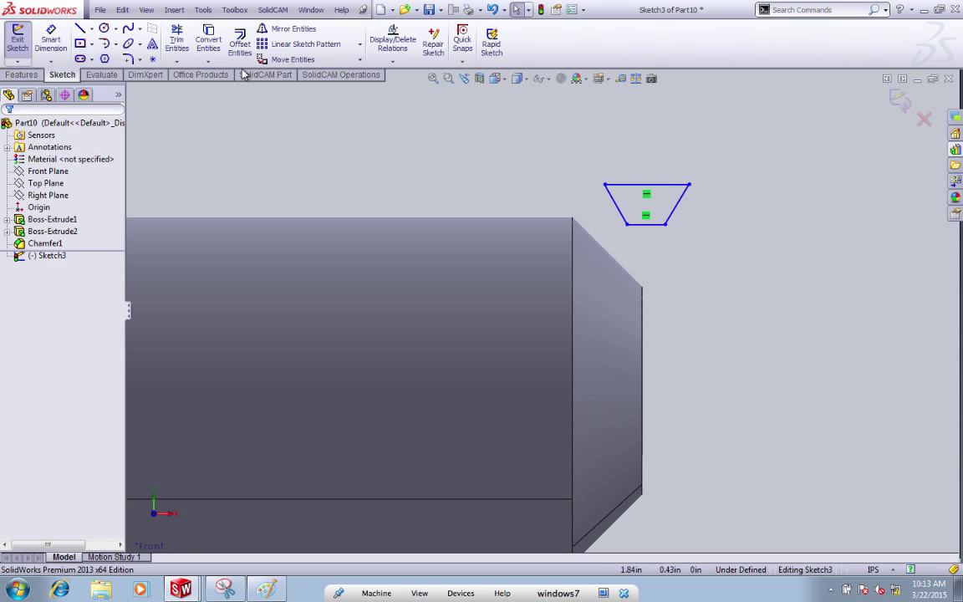
# Draw a centerline joining the midpoints of the trapezoid's two horizontal sides and make it vertical
pyautogui.click(92, 28)
pyautogui.click(109, 57)
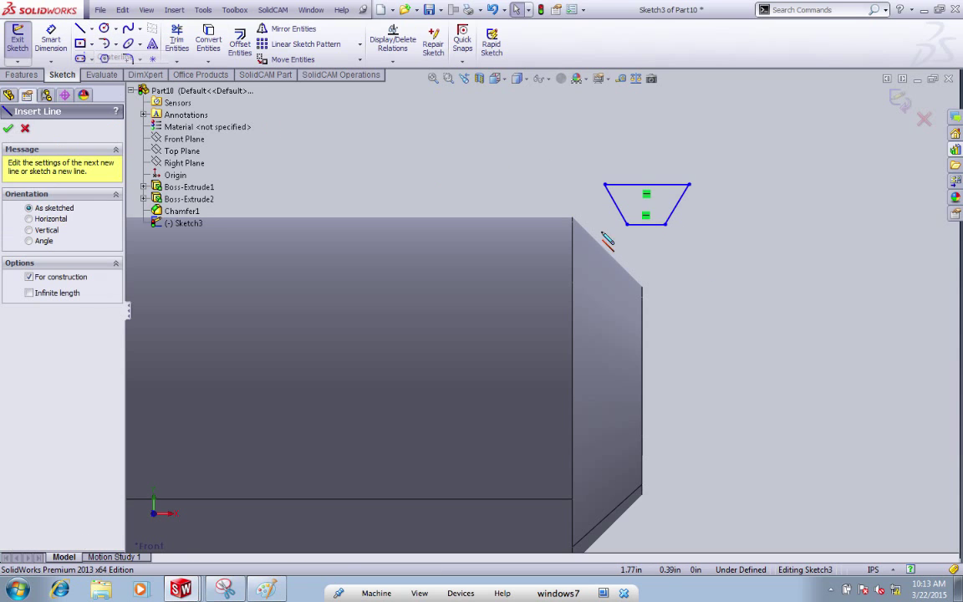
pyautogui.click(646, 224)
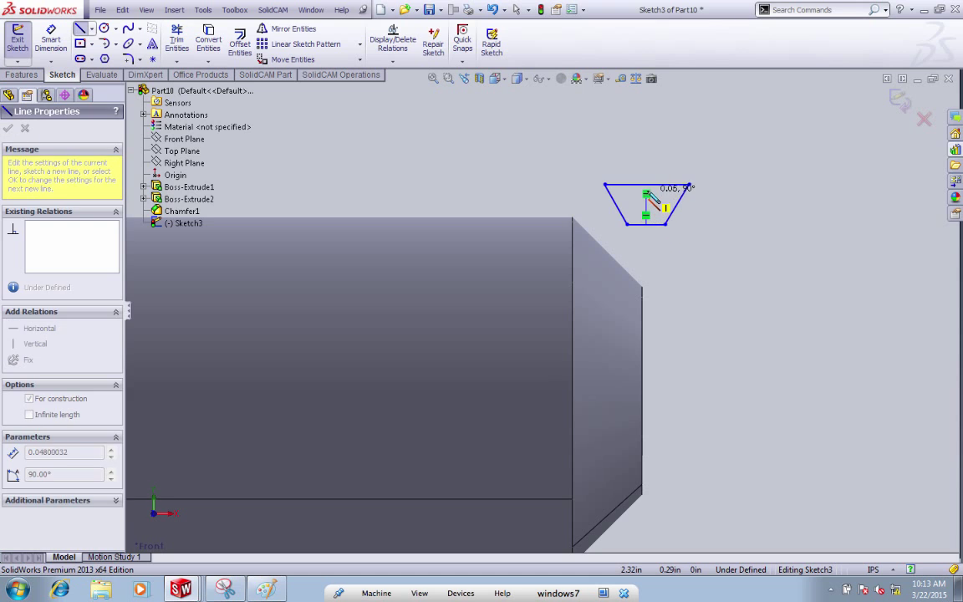
pyautogui.click(646, 184)
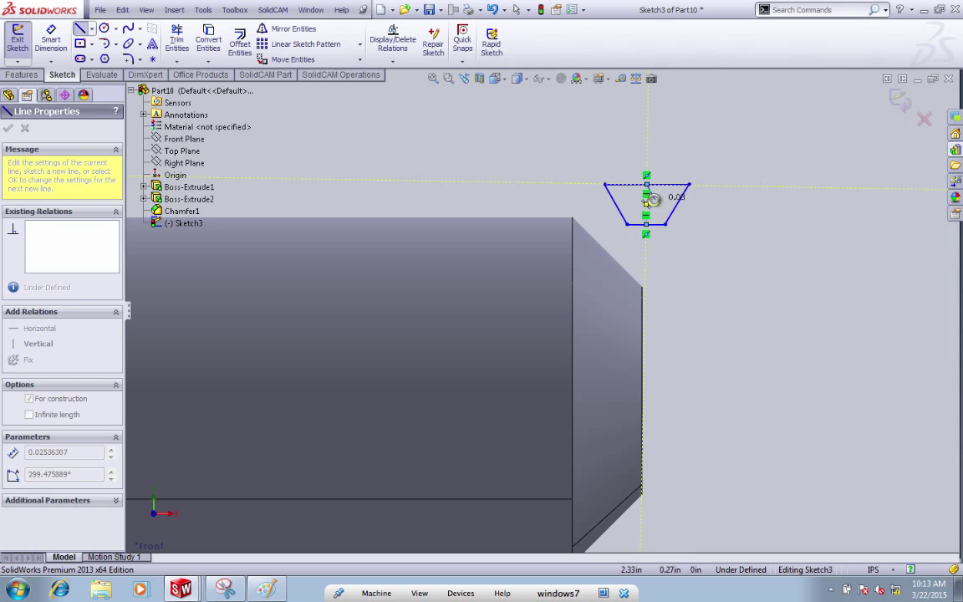
pyautogui.press('Escape')
pyautogui.click(647, 208)
pyautogui.click(702, 146)
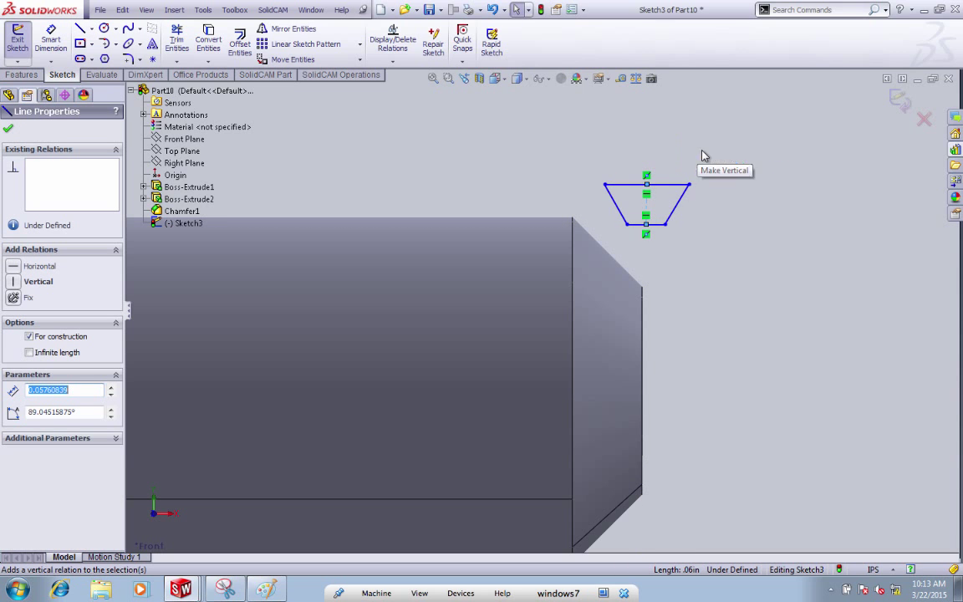
# Draw a horizontal centerline along the bolt axis across the chamfer, from its inner edge to the shank's end edge
pyautogui.moveTo(730, 303); pyautogui.dragTo(686, 309, button='right')
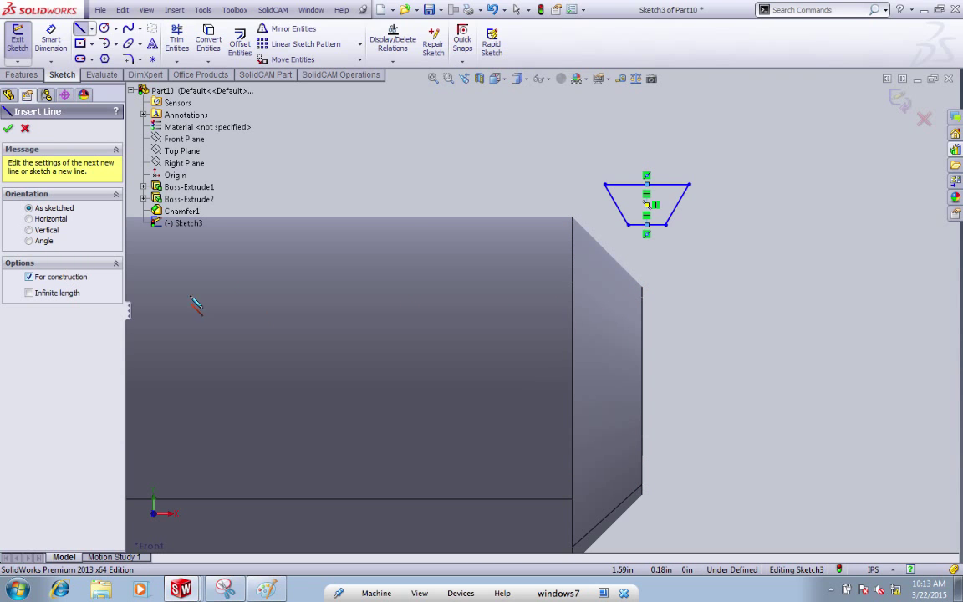
pyautogui.click(572, 391)
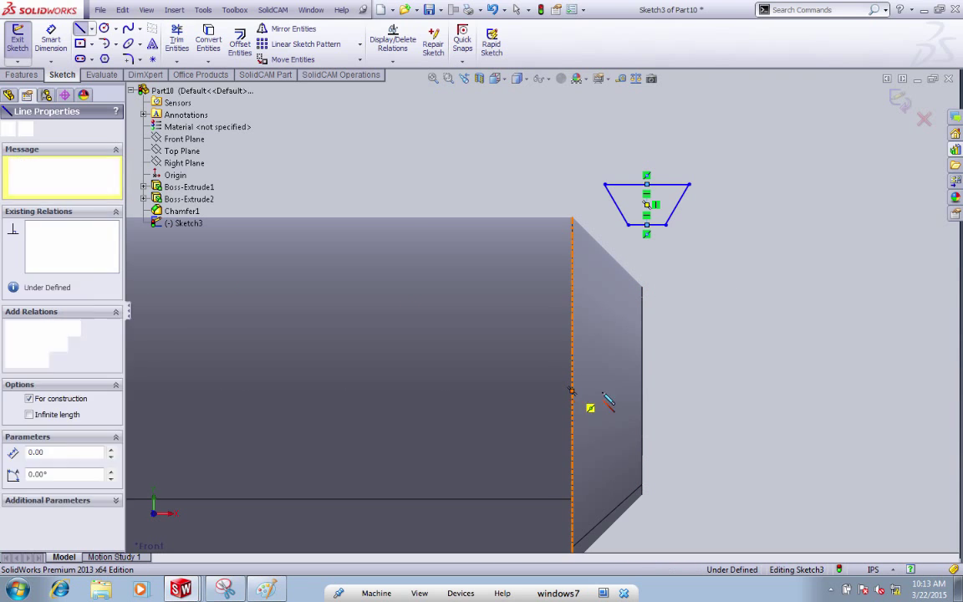
pyautogui.click(641, 390)
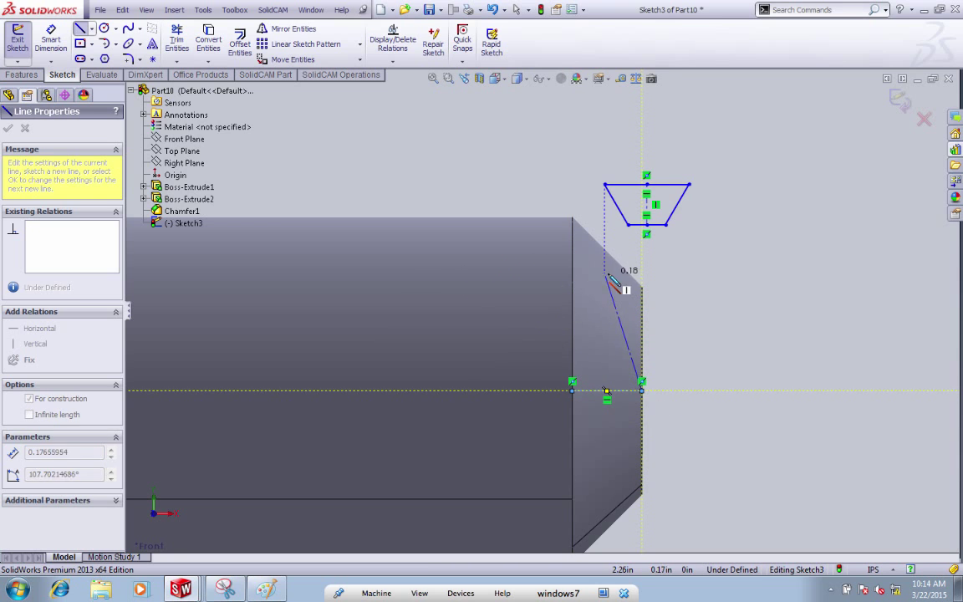
pyautogui.press('Escape')
# Make the trapezoid's vertical centerline collinear with the end edge of the shank
pyautogui.click(650, 211)
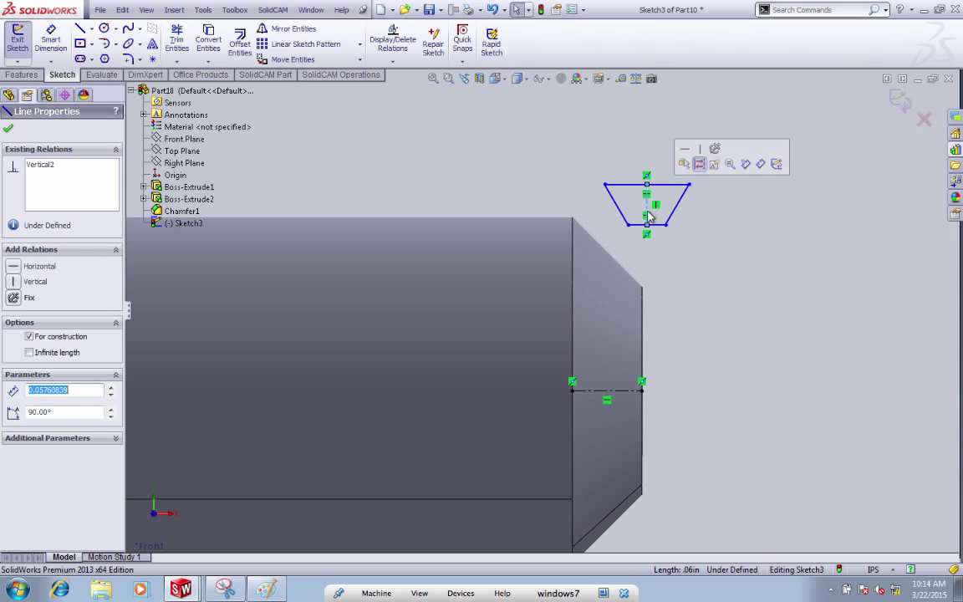
pyautogui.keyDown('ctrl'); pyautogui.click(643, 326); pyautogui.keyUp('ctrl')
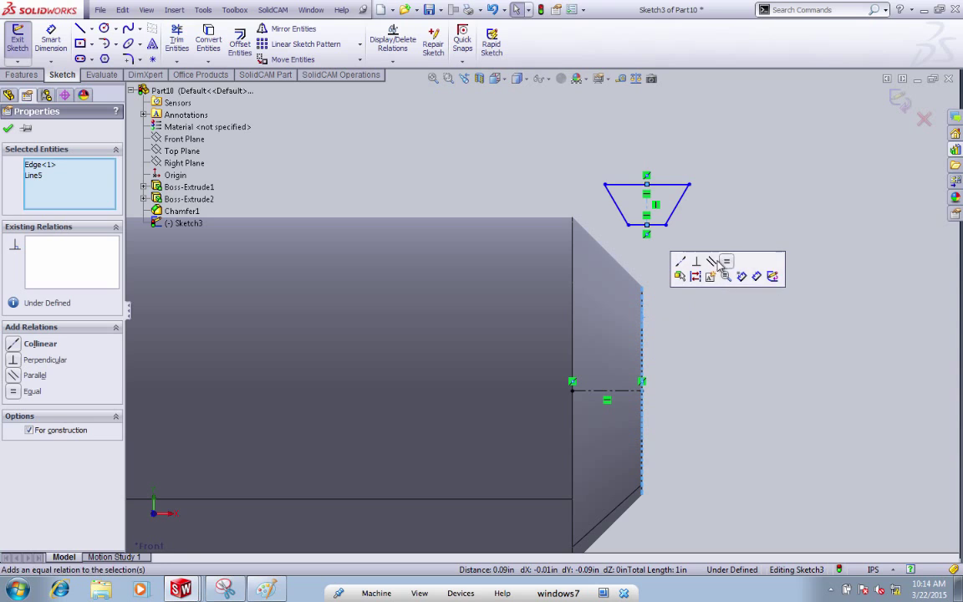
pyautogui.click(680, 261)
pyautogui.click(693, 251)
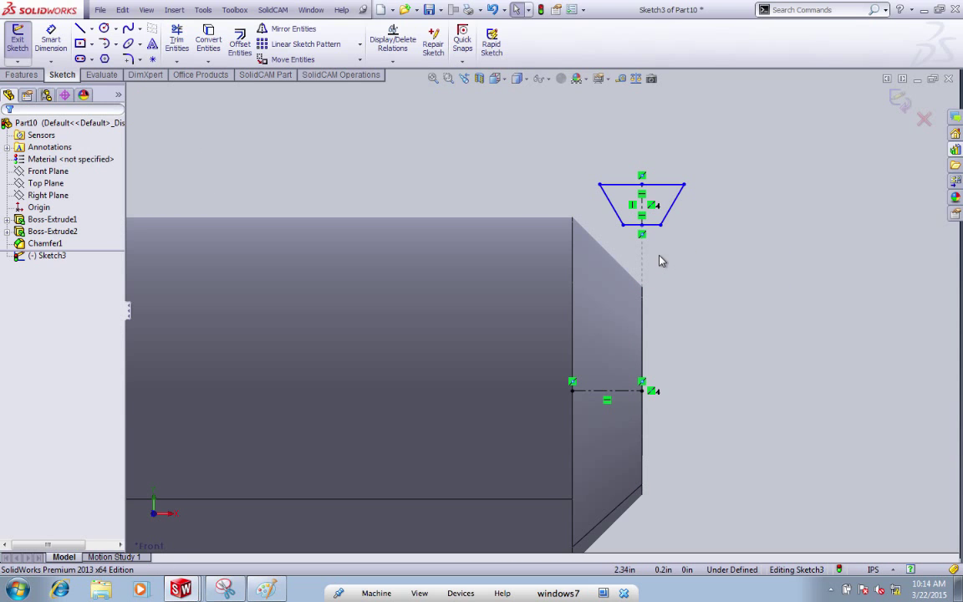
# Add a doubled-distance dimension from the trapezoid's short bottom side to the axis centerline and set it to 0.4069 in
pyautogui.click(51, 39)
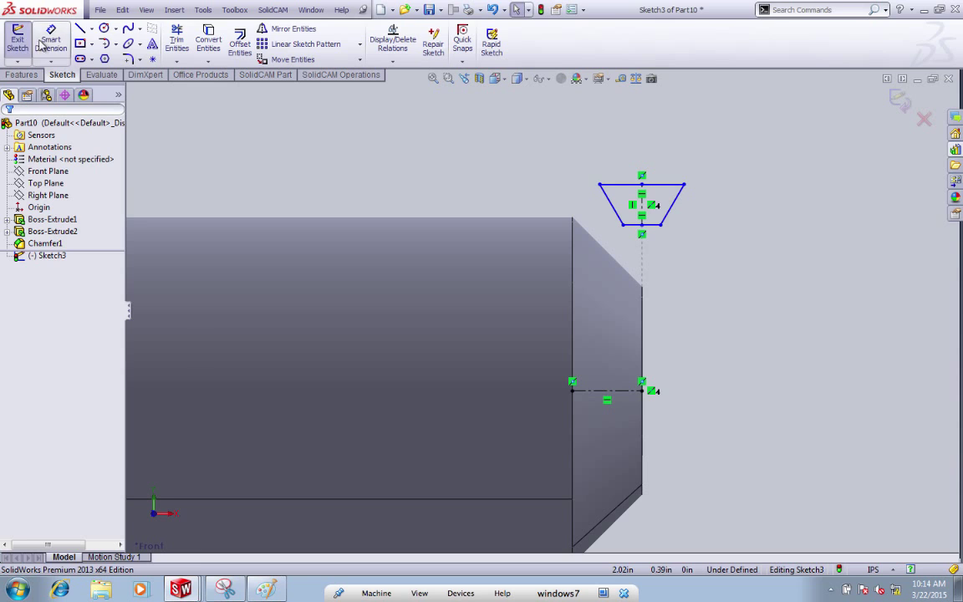
pyautogui.click(654, 224)
pyautogui.click(637, 390)
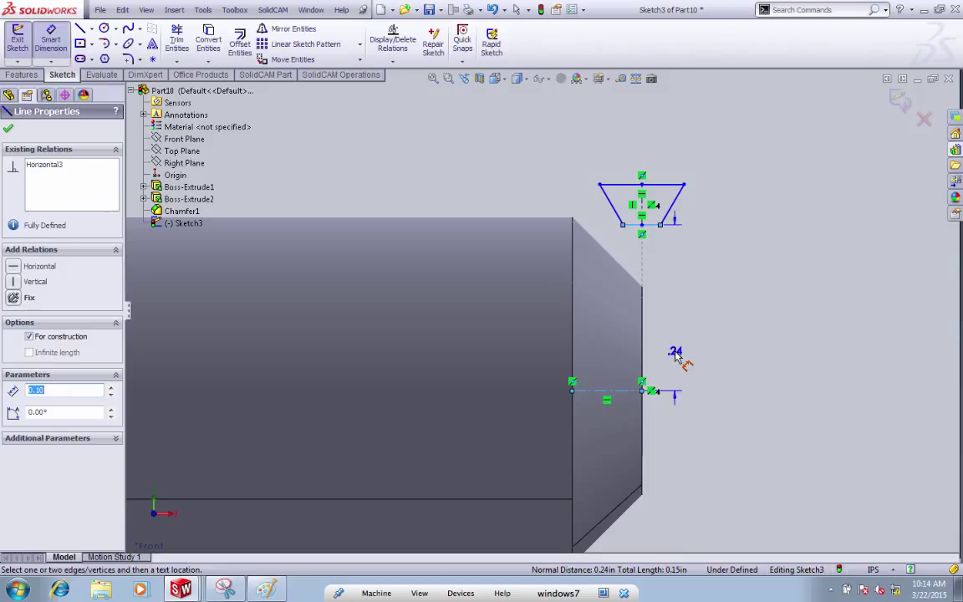
pyautogui.click(677, 425)
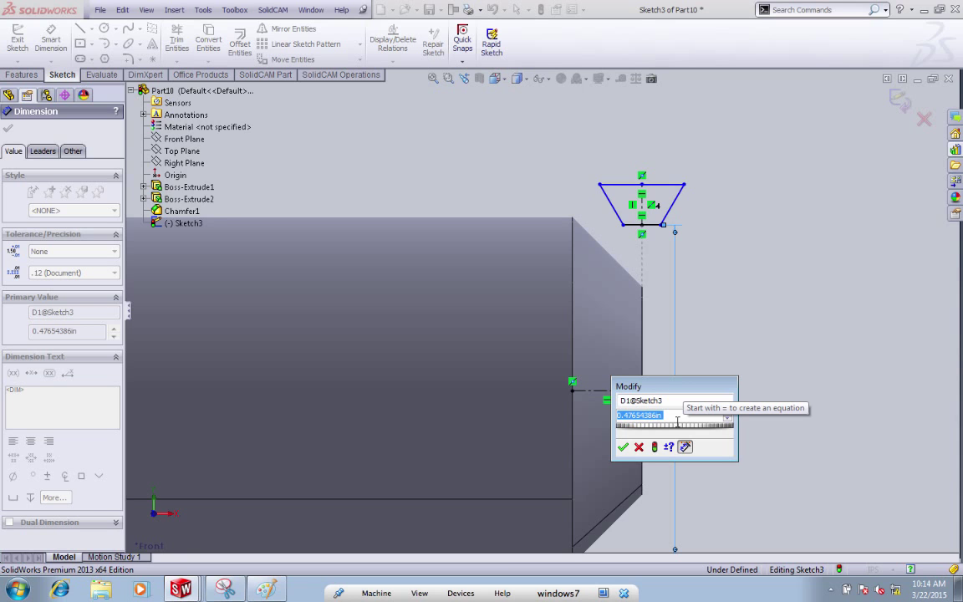
pyautogui.write('.406')
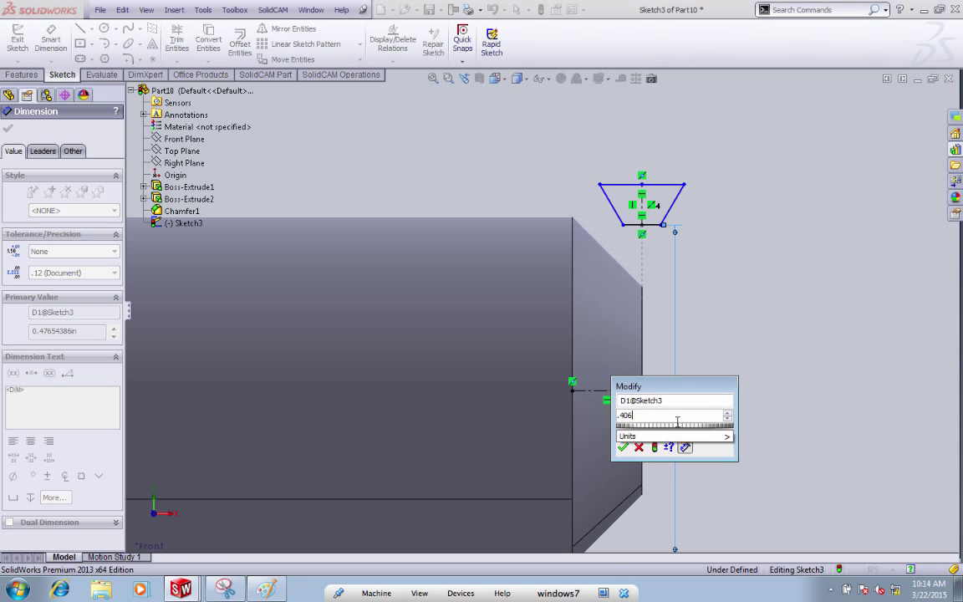
pyautogui.write('9')
pyautogui.press('Return')
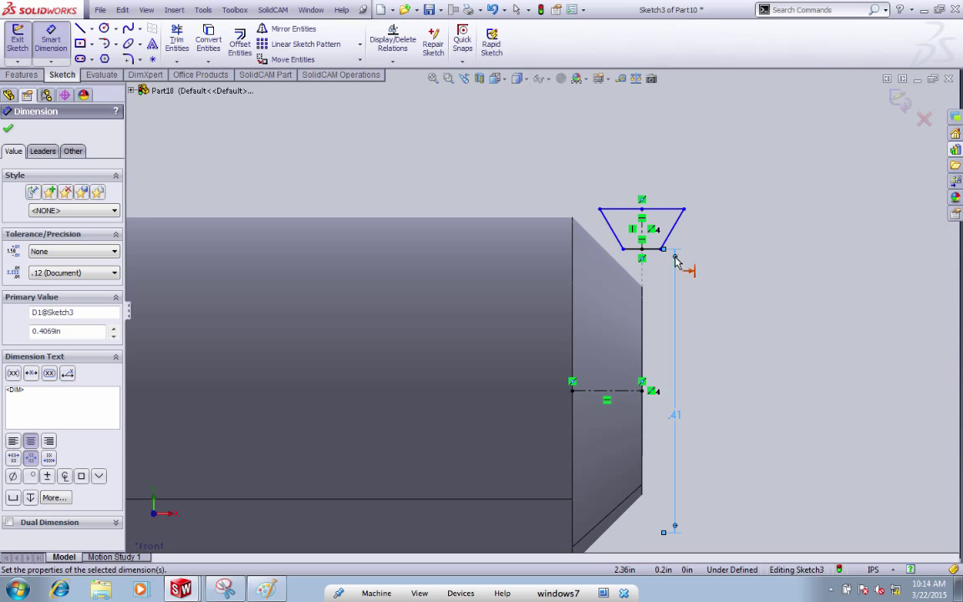
# Add a doubled-distance dimension from the trapezoid's long top side to the axis centerline and set it to 0.4985 in
pyautogui.click(642, 390)
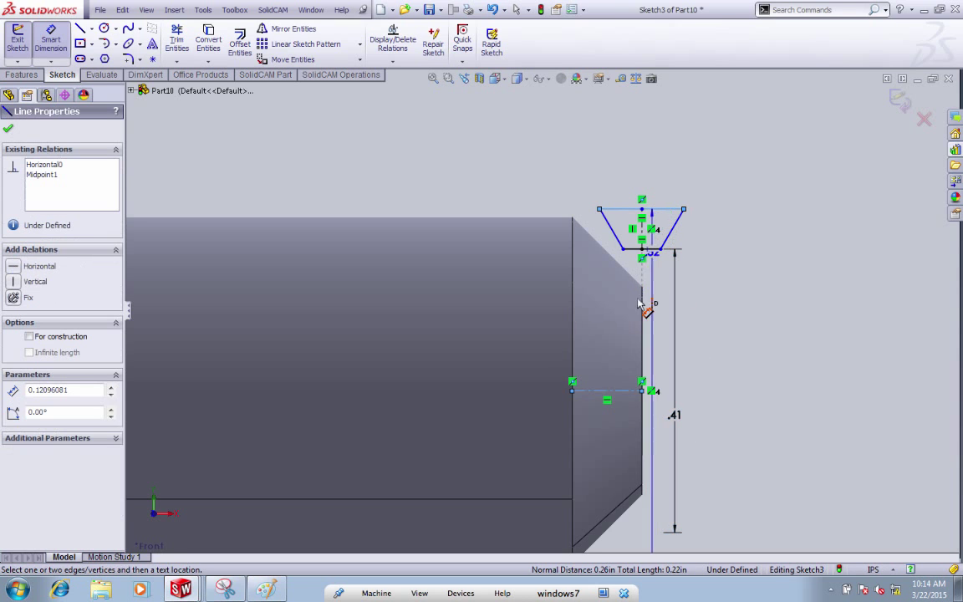
pyautogui.click(616, 392)
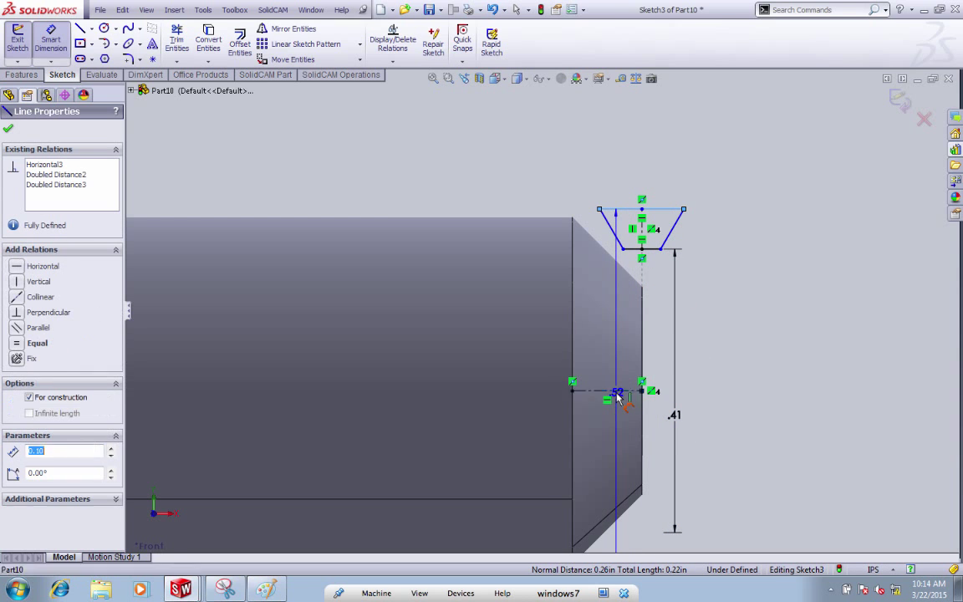
pyautogui.click(720, 428)
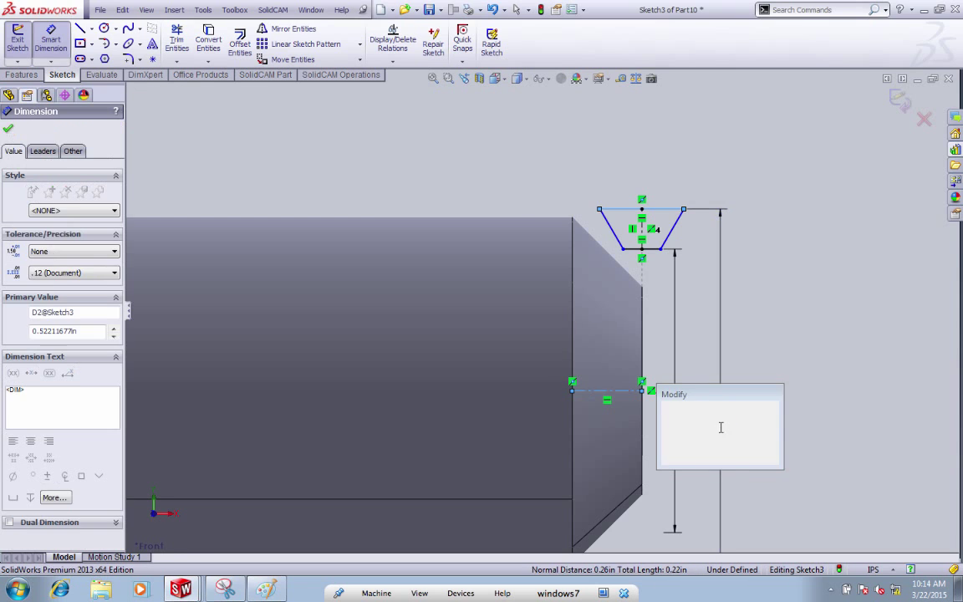
pyautogui.write('.')
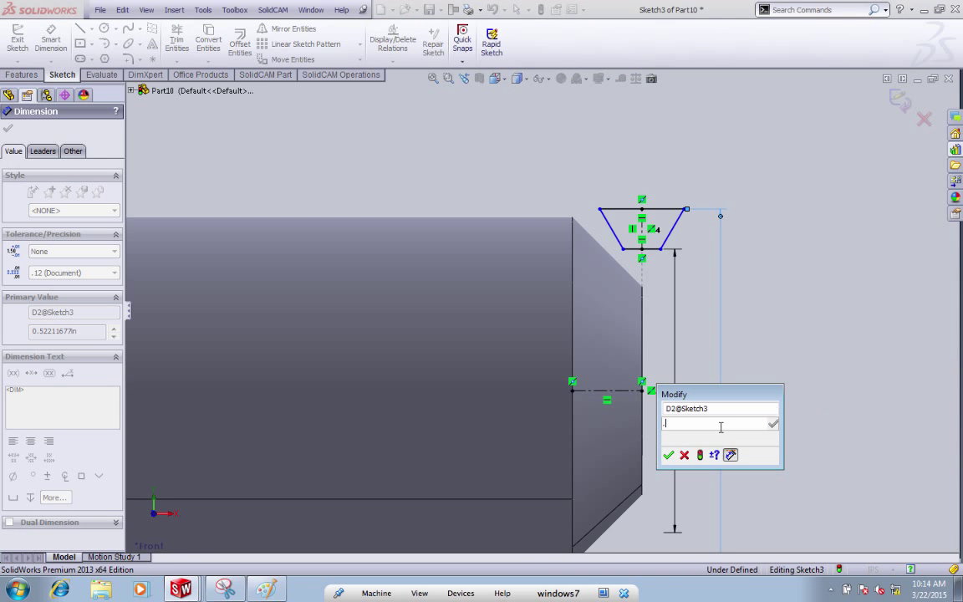
pyautogui.write('49')
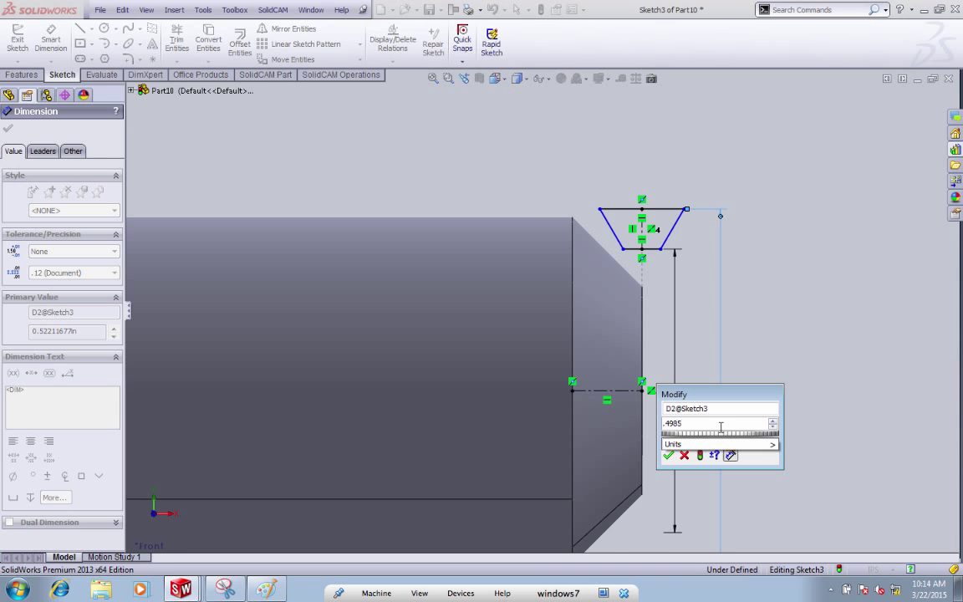
pyautogui.write('85')
pyautogui.press('Return')
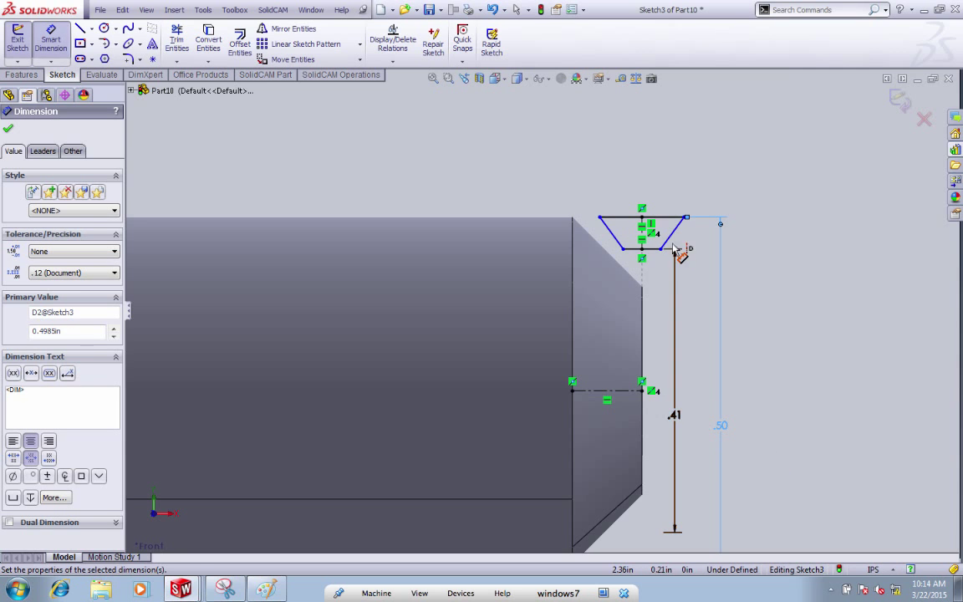
# Add an angle dimension between the trapezoid's two slanted sides and set it to 60 degrees
pyautogui.click(611, 232)
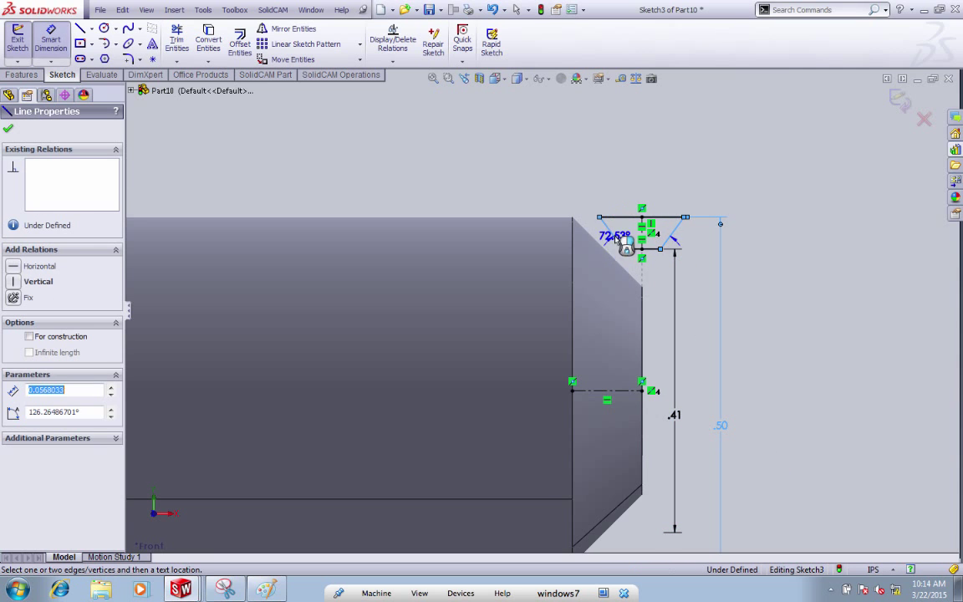
pyautogui.click(625, 201)
pyautogui.write('6')
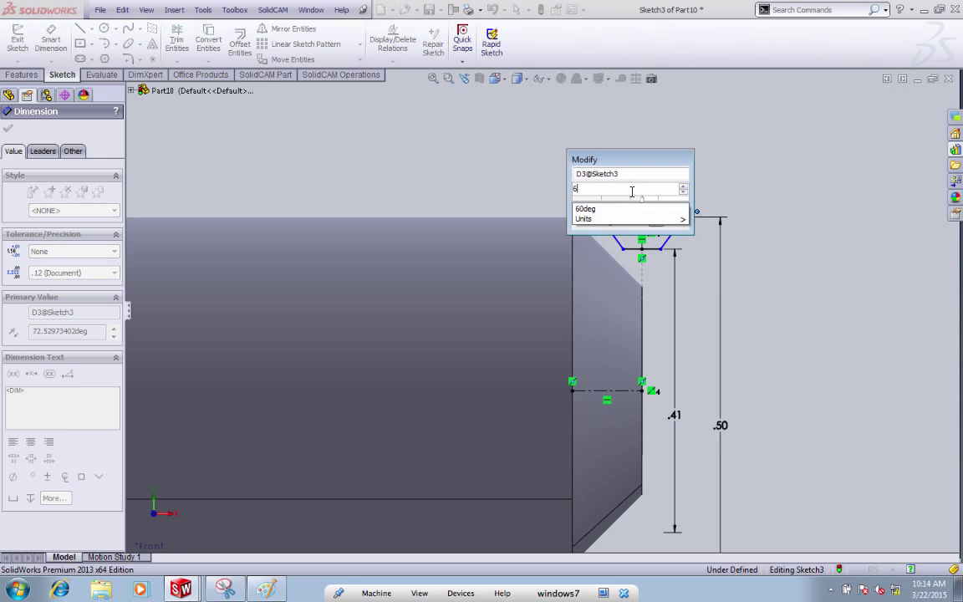
pyautogui.write('0')
pyautogui.press('Return')
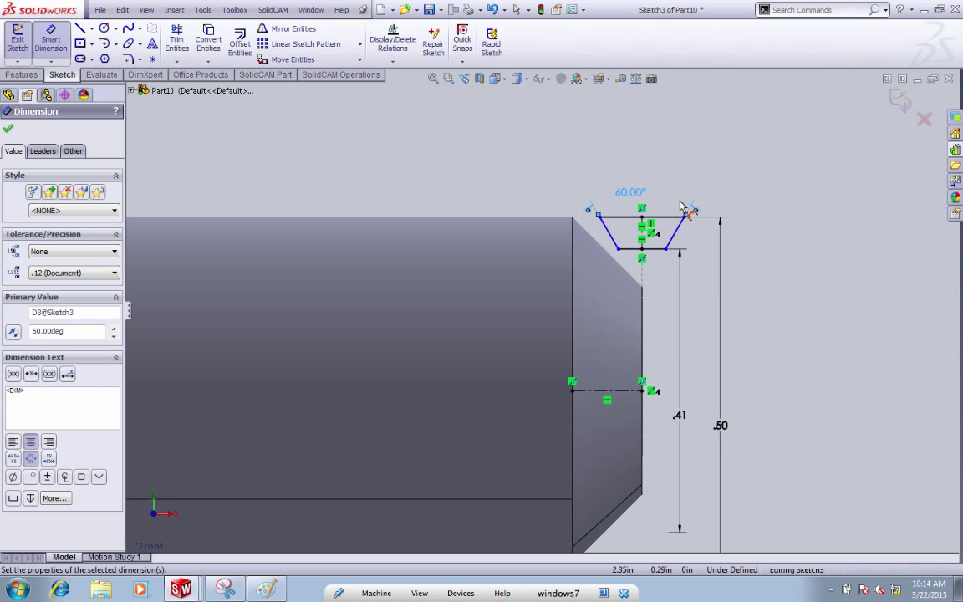
# Dimension the trapezoid's short bottom side as .25*1/13 in and finish the thread profile sketch
pyautogui.click(657, 250)
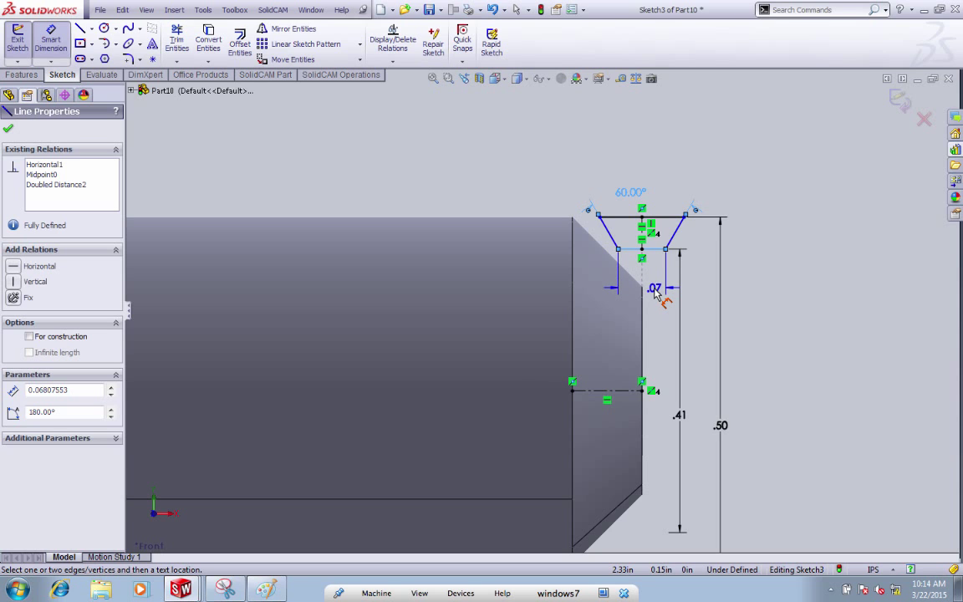
pyautogui.click(657, 289)
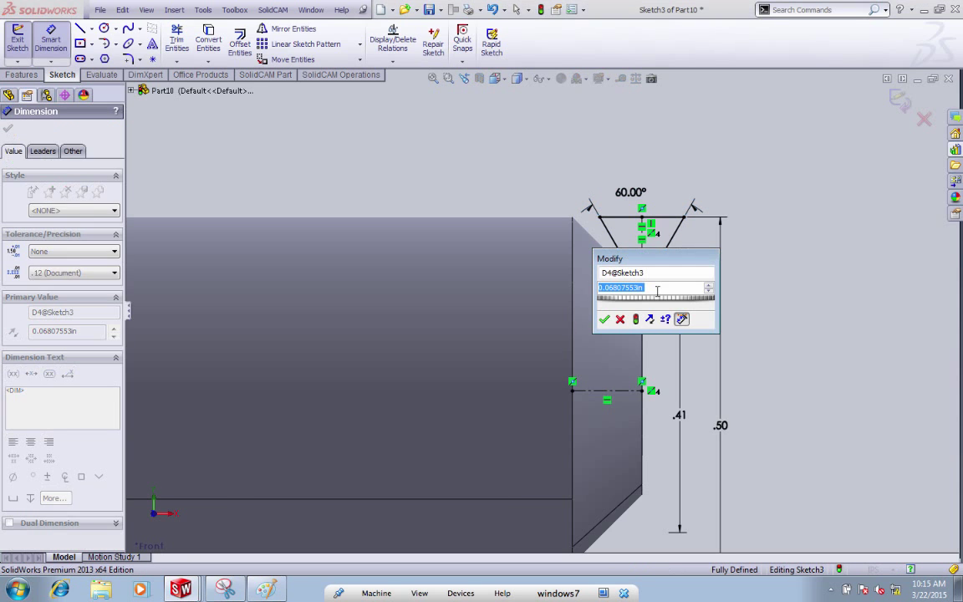
pyautogui.write('.25')
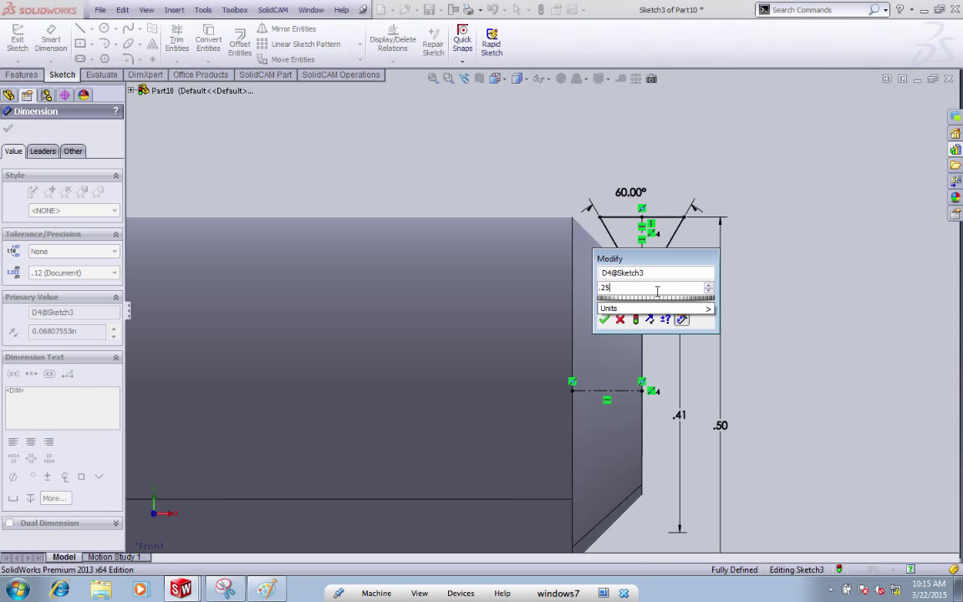
pyautogui.write('*1/13')
pyautogui.press('Return')
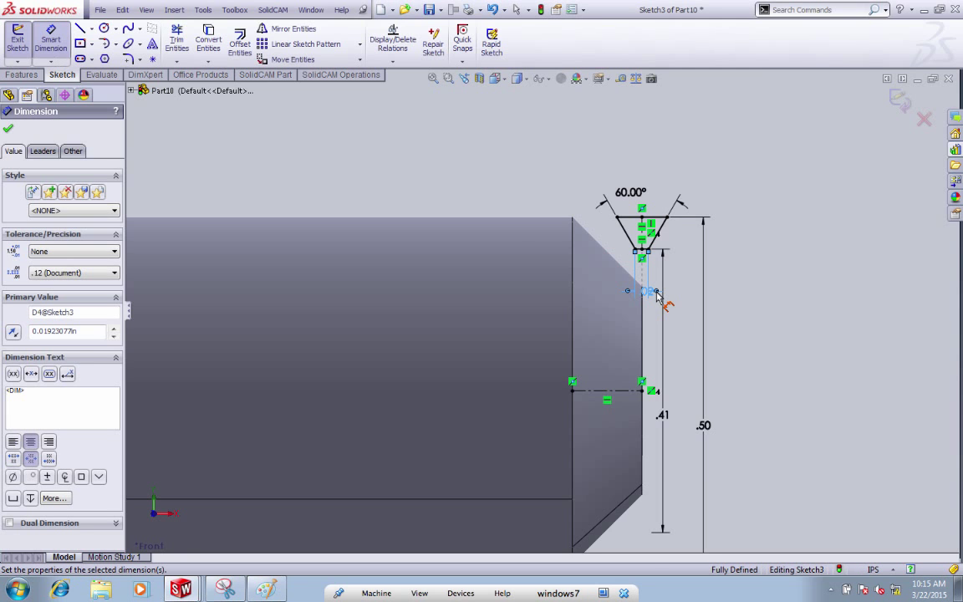
pyautogui.click(752, 237)
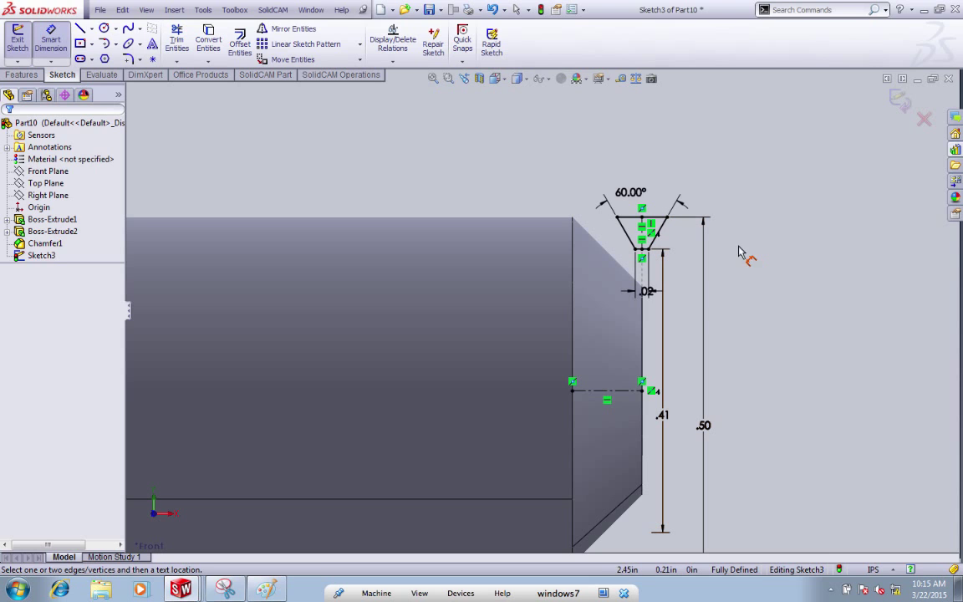
pyautogui.click(900, 102)
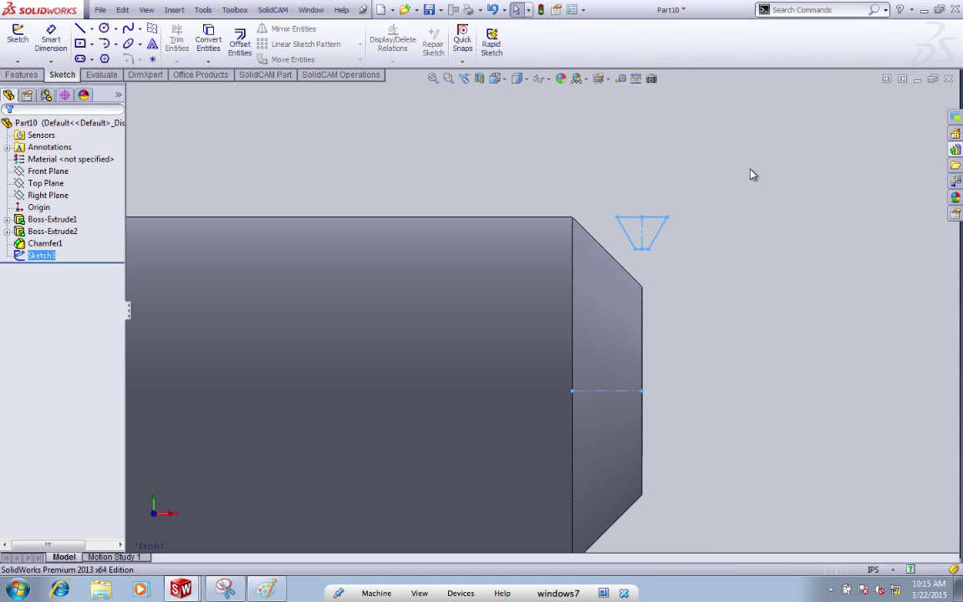
pyautogui.click(586, 126)
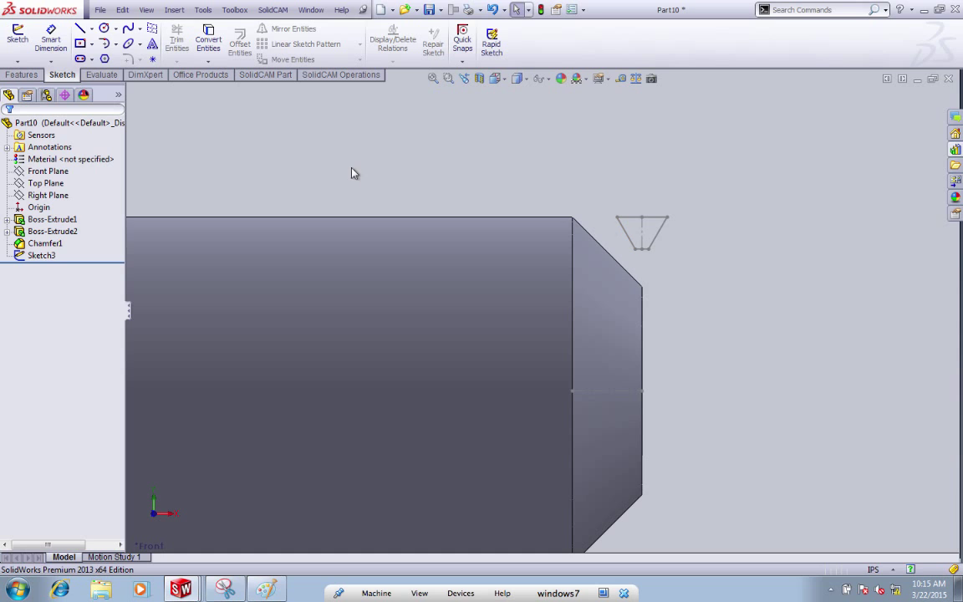
# Start a Helix/Spiral on the shank's end face and convert the chamfer's larger circular edge into its base circle
pyautogui.click(173, 10)
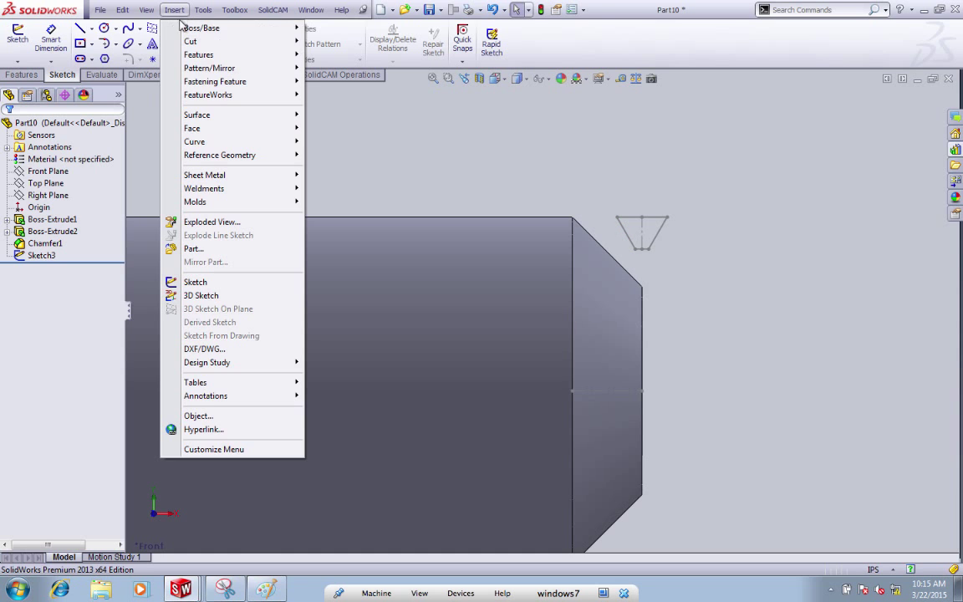
pyautogui.moveTo(215, 143)
pyautogui.click(368, 215)
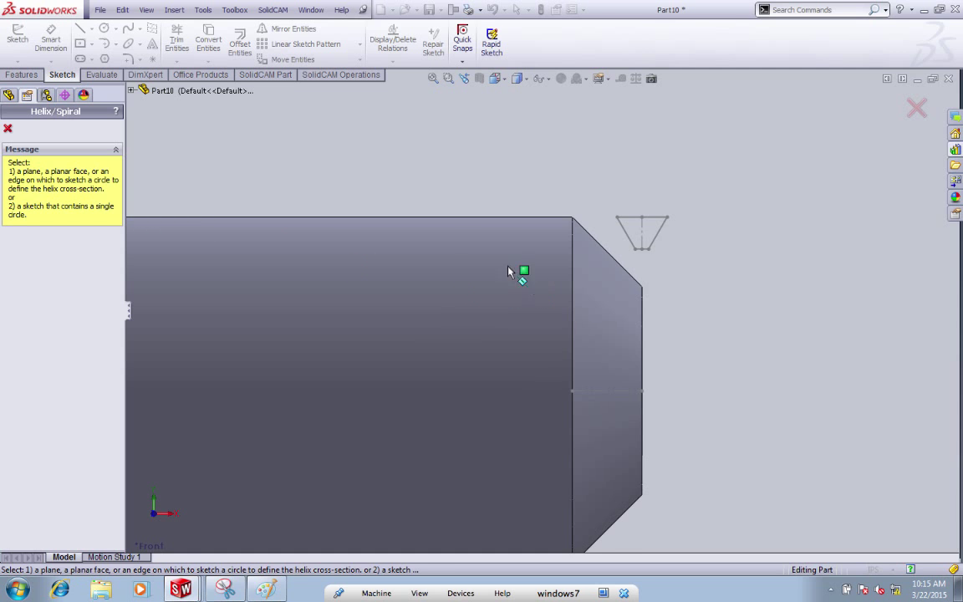
pyautogui.moveTo(632, 350)
pyautogui.mouseDown(button='middle')
pyautogui.moveTo(605, 350)
pyautogui.moveTo(684, 352)
pyautogui.mouseUp(button='middle')
pyautogui.click(683, 352)
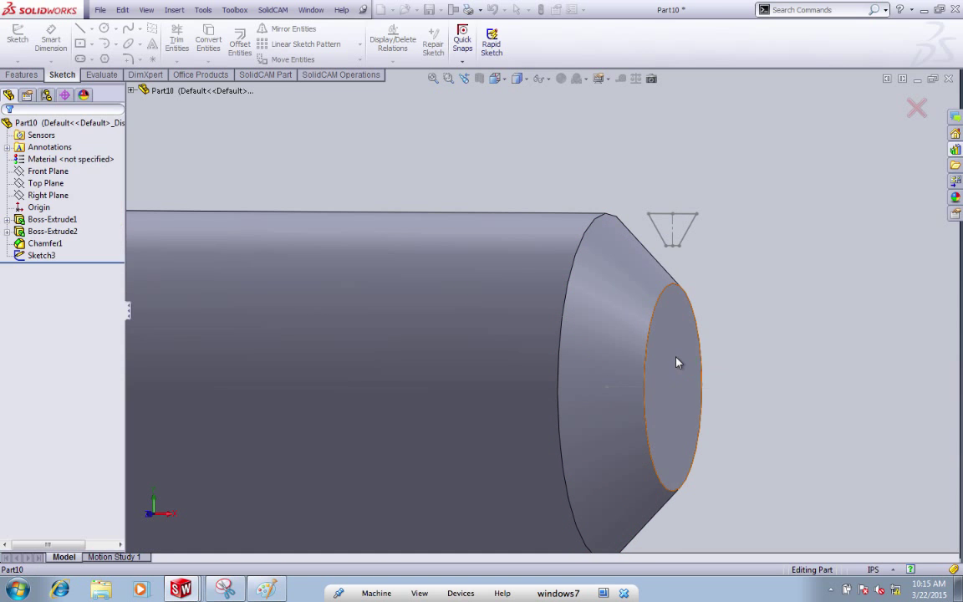
pyautogui.click(591, 231)
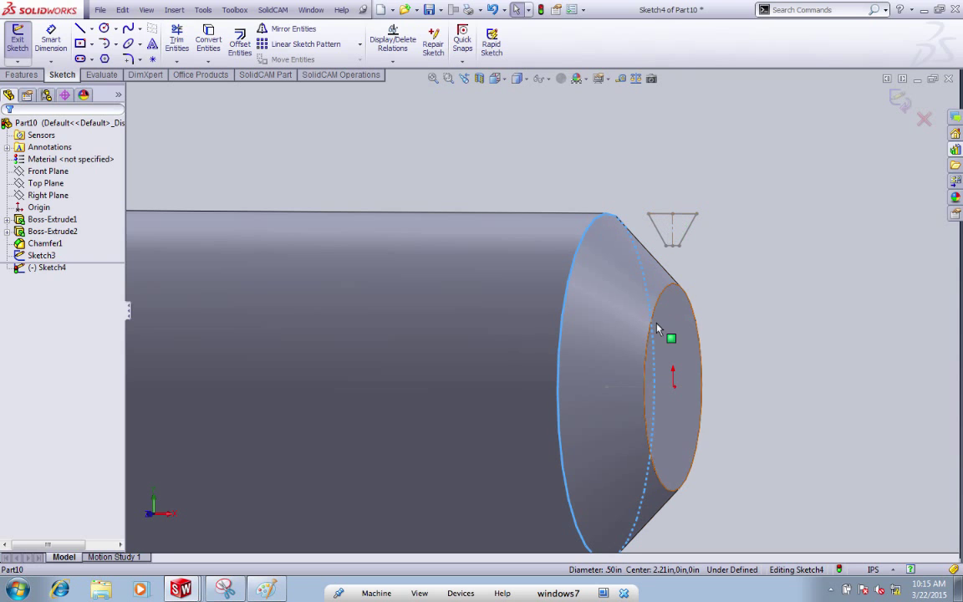
pyautogui.click(210, 49)
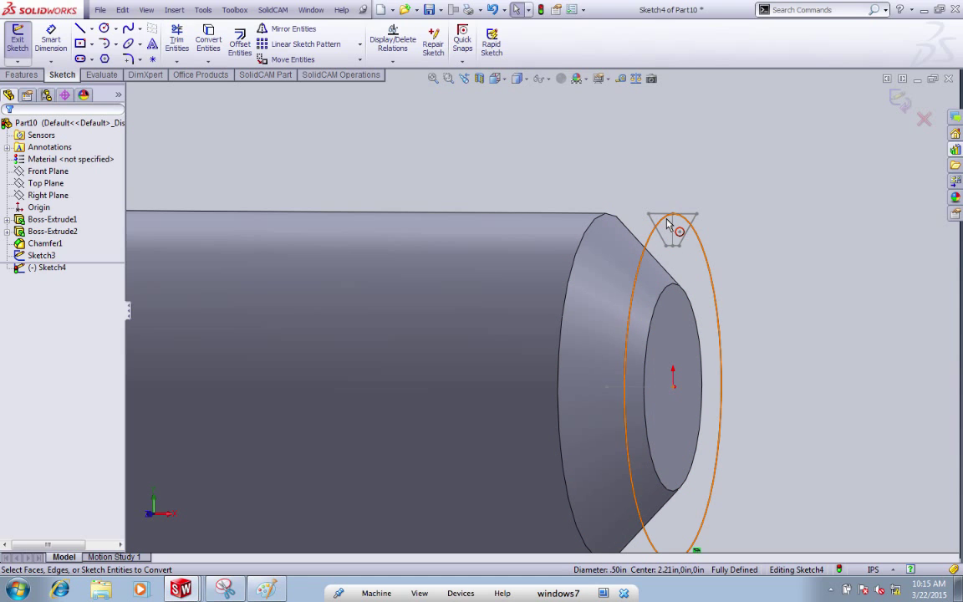
pyautogui.click(894, 103)
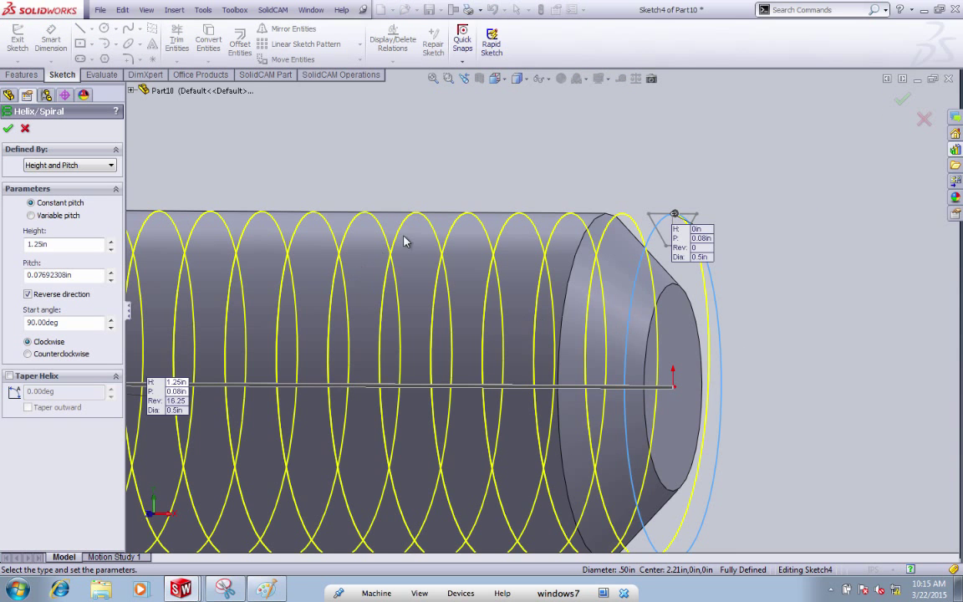
# Create the reversed, clockwise constant-pitch helix with 1.25 in height, 0.07692308 in pitch and a 90 degree start angle
pyautogui.scroll(5, 443, 187)
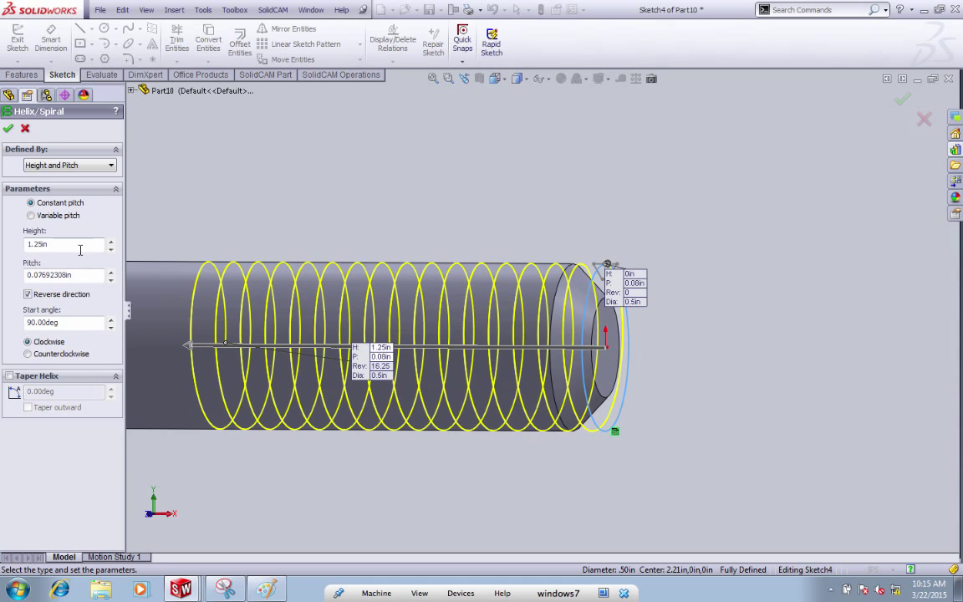
pyautogui.moveTo(2, 253); pyautogui.dragTo(5, 230)
pyautogui.moveTo(77, 274); pyautogui.dragTo(25, 282)
pyautogui.write('1/')
pyautogui.click(6, 129)
pyautogui.click(200, 198)
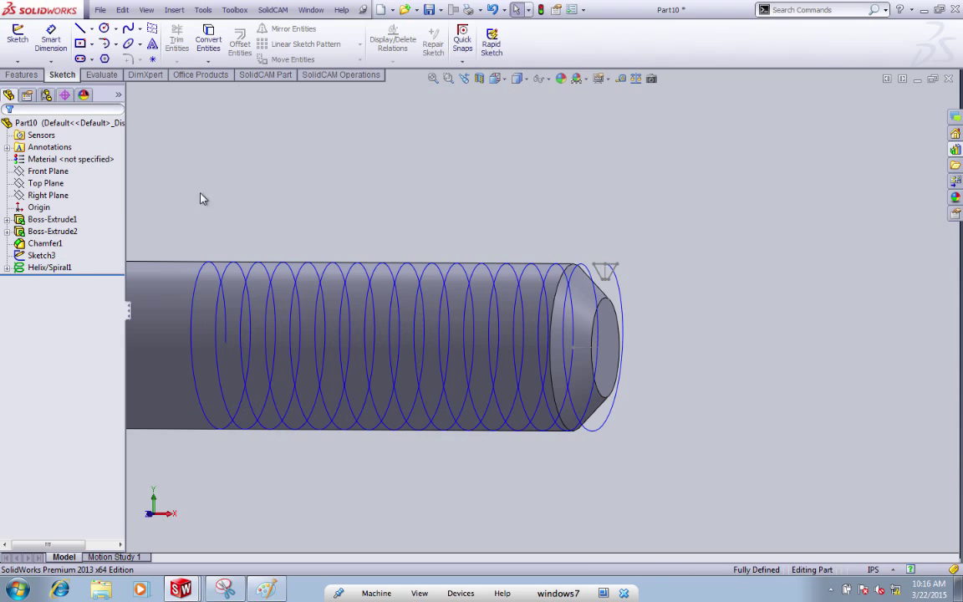
# Make a Swept Cut using the trapezoid sketch as profile and the helix as path
pyautogui.click(21, 75)
pyautogui.click(306, 29)
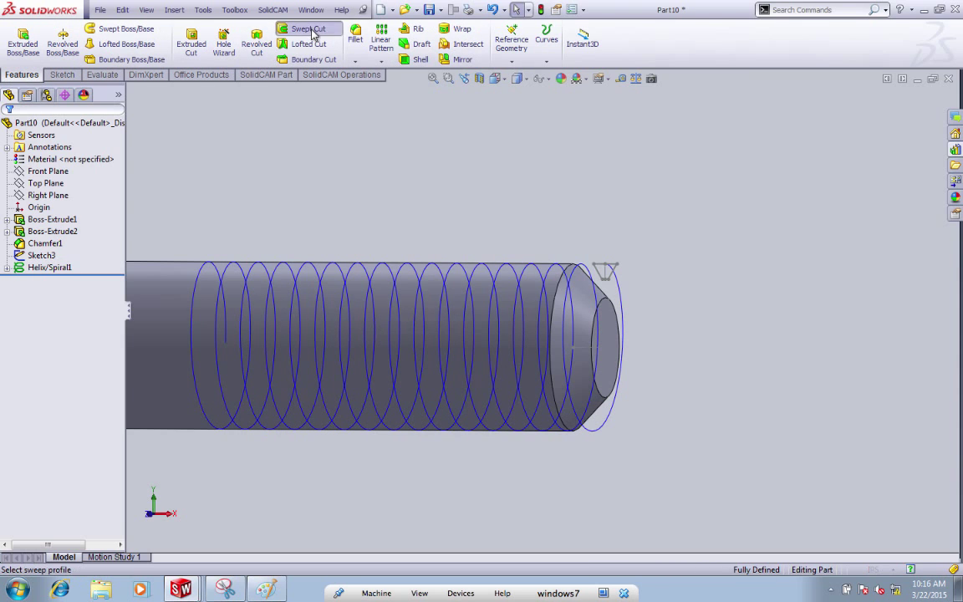
pyautogui.click(615, 271)
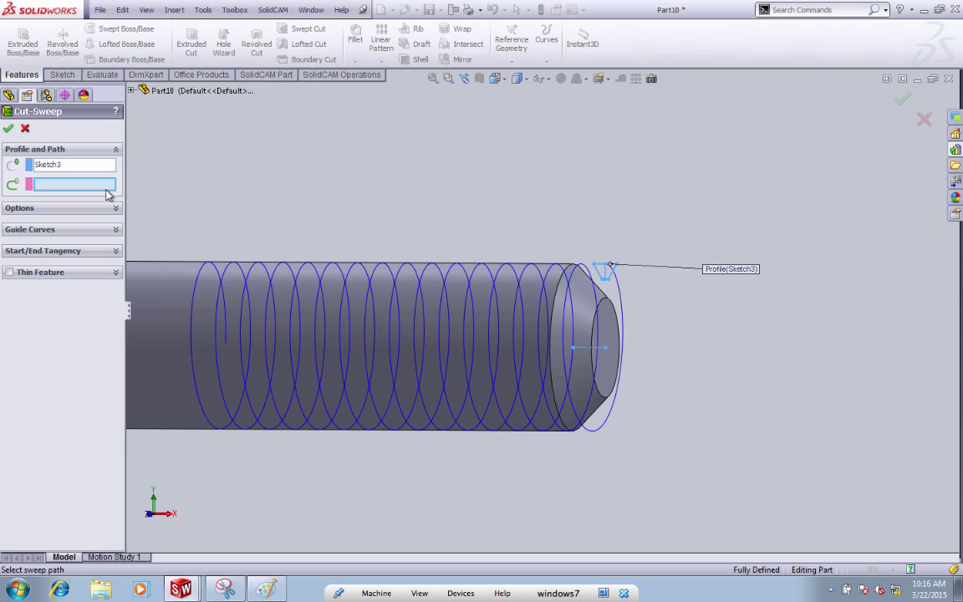
pyautogui.click(618, 288)
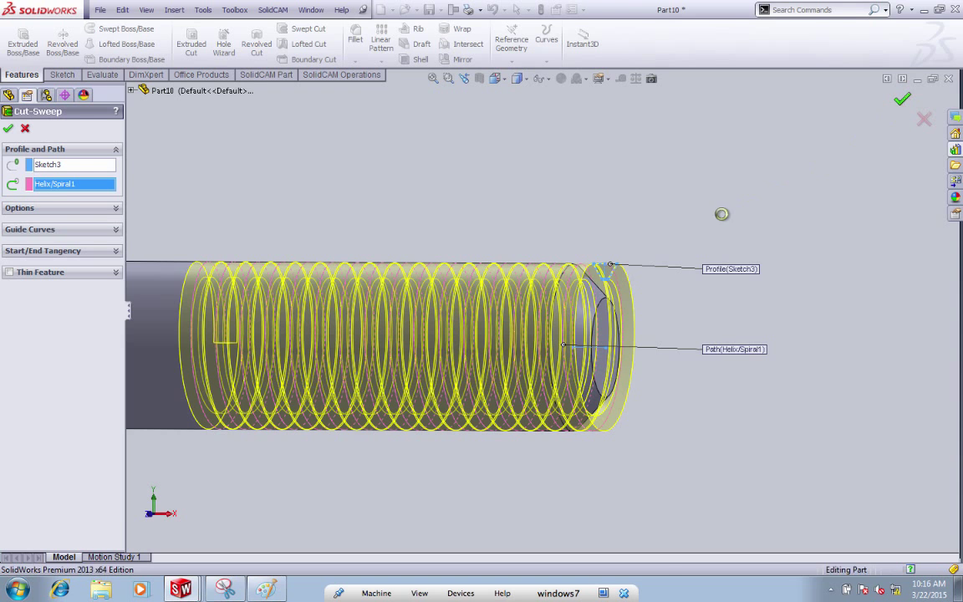
# Open a sketch on the flat trapezoidal face at the inner end of the thread groove and convert its edges
pyautogui.scroll(3, 685, 281)
pyautogui.moveTo(686, 281); pyautogui.dragTo(552, 347, button='middle')
pyautogui.scroll(2, 656, 322)
pyautogui.scroll(-6, 552, 347)
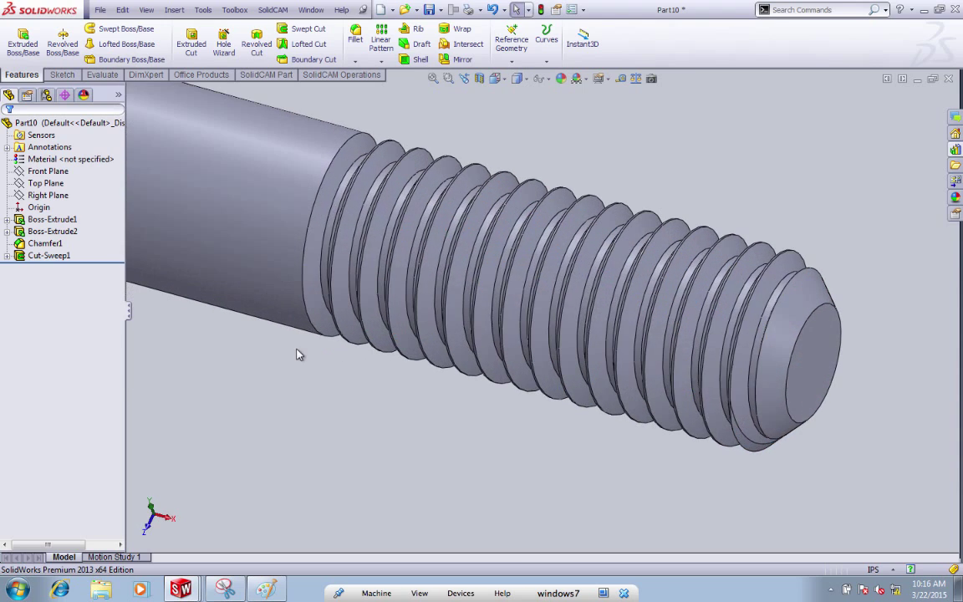
pyautogui.scroll(2, 542, 258)
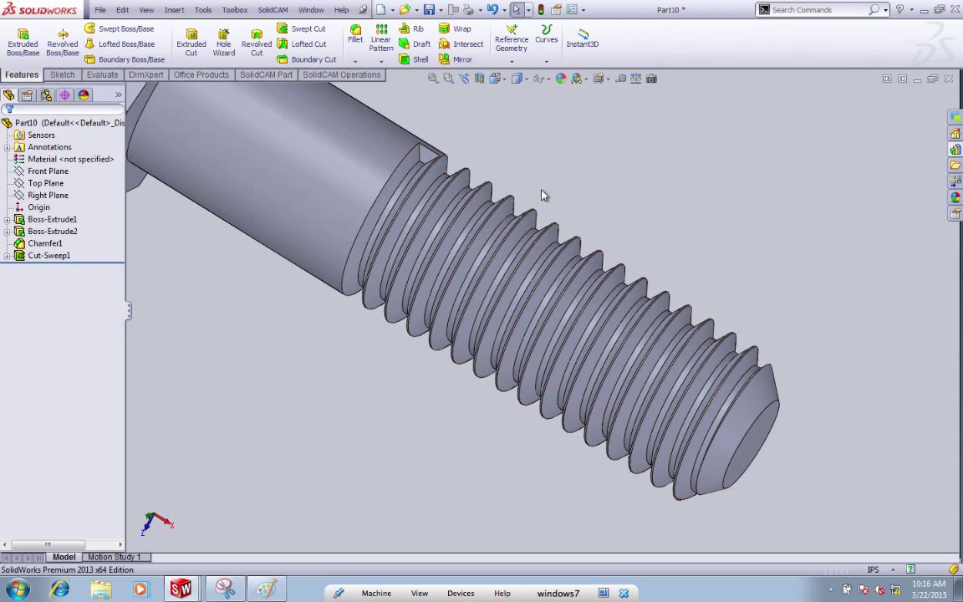
pyautogui.scroll(-3, 529, 195)
pyautogui.click(442, 244)
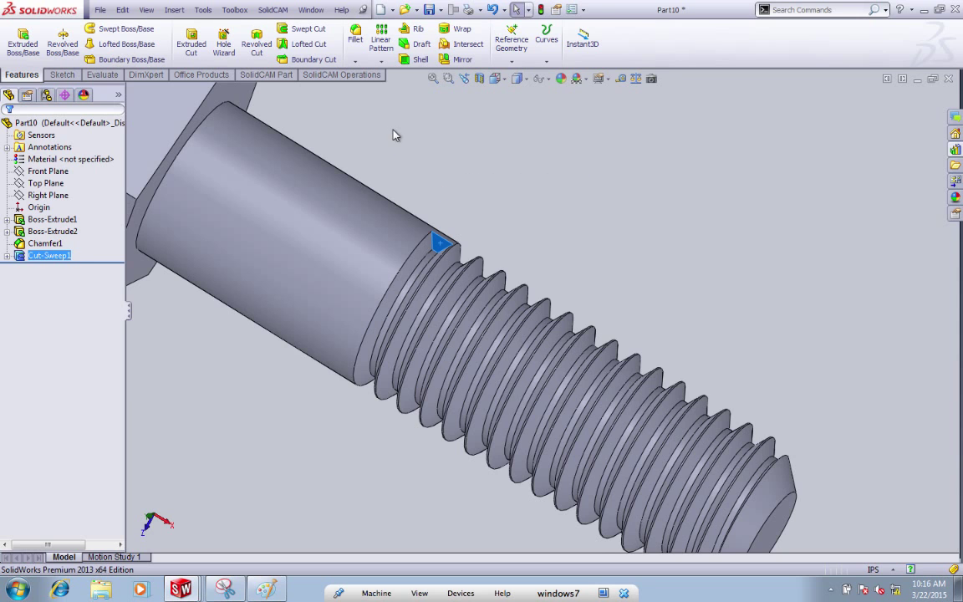
pyautogui.click(192, 50)
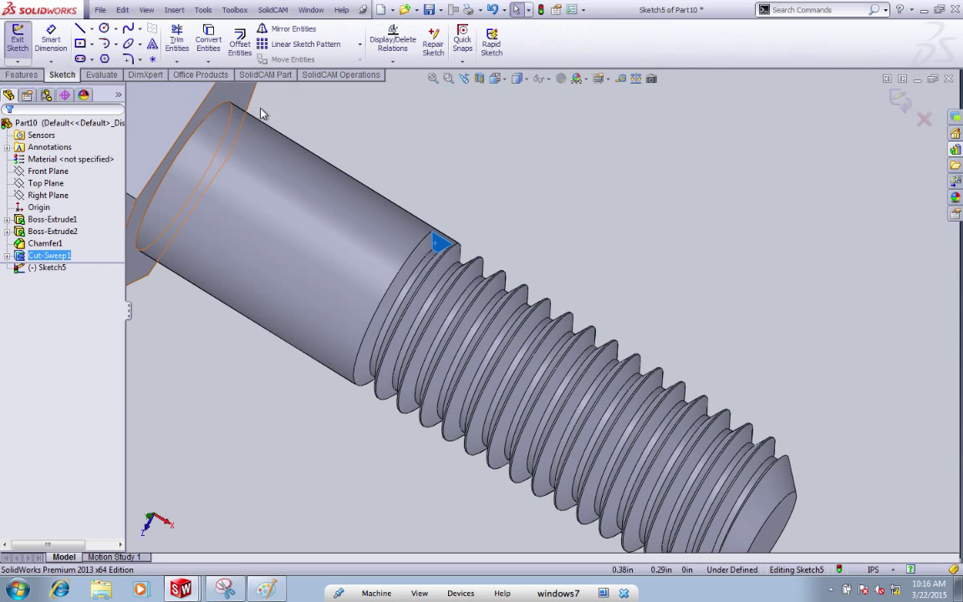
pyautogui.click(437, 247)
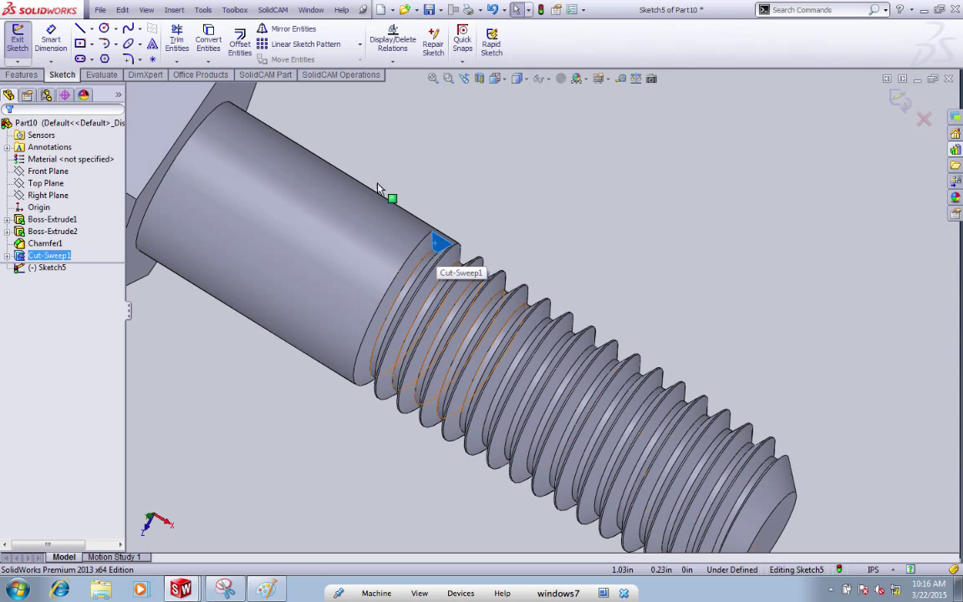
pyautogui.click(219, 45)
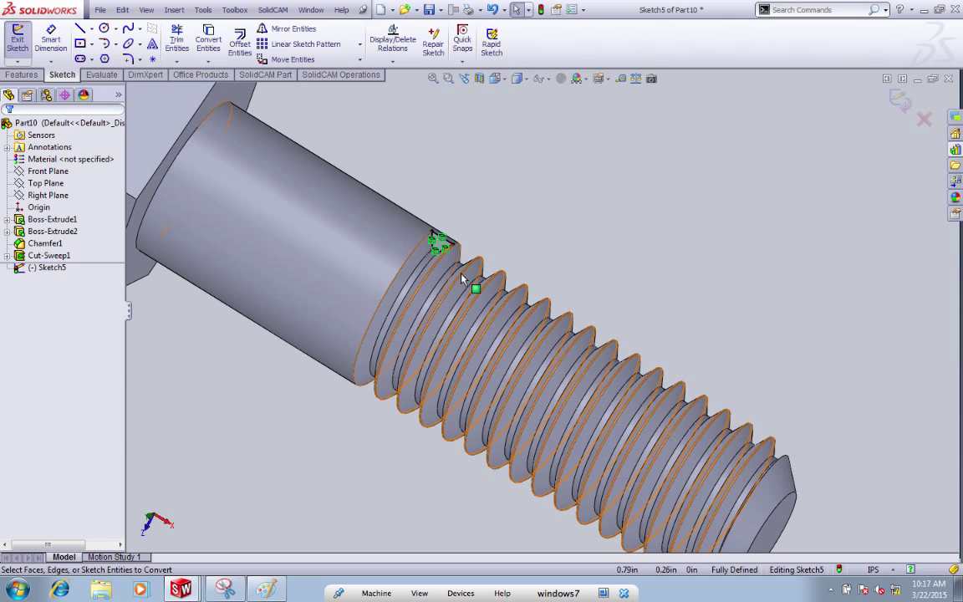
# Extrude-cut the converted trapezoid Through All to run out the end of the thread groove
pyautogui.scroll(-4, 436, 246)
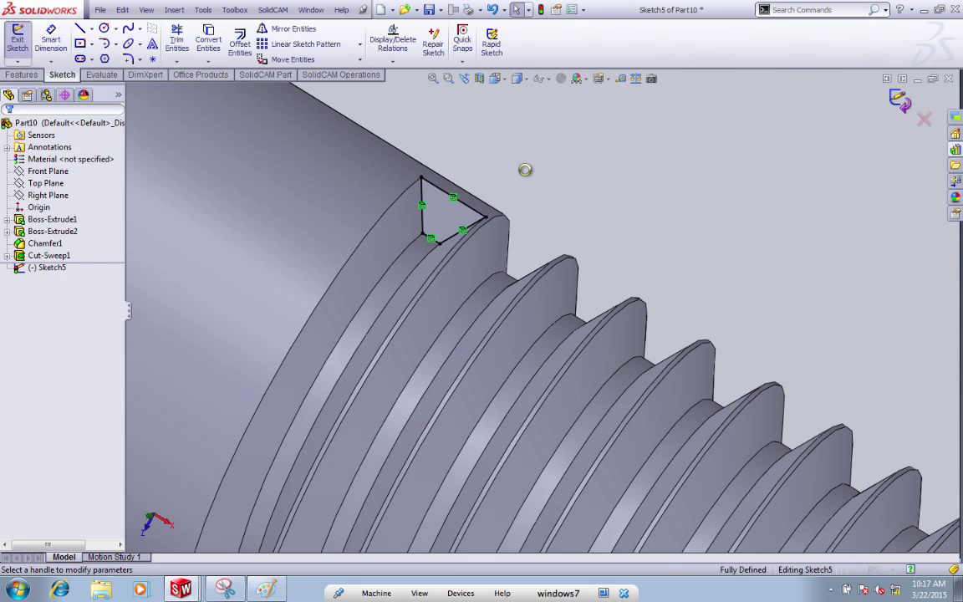
pyautogui.hotkey('ctrl', 'e')
pyautogui.click(71, 205)
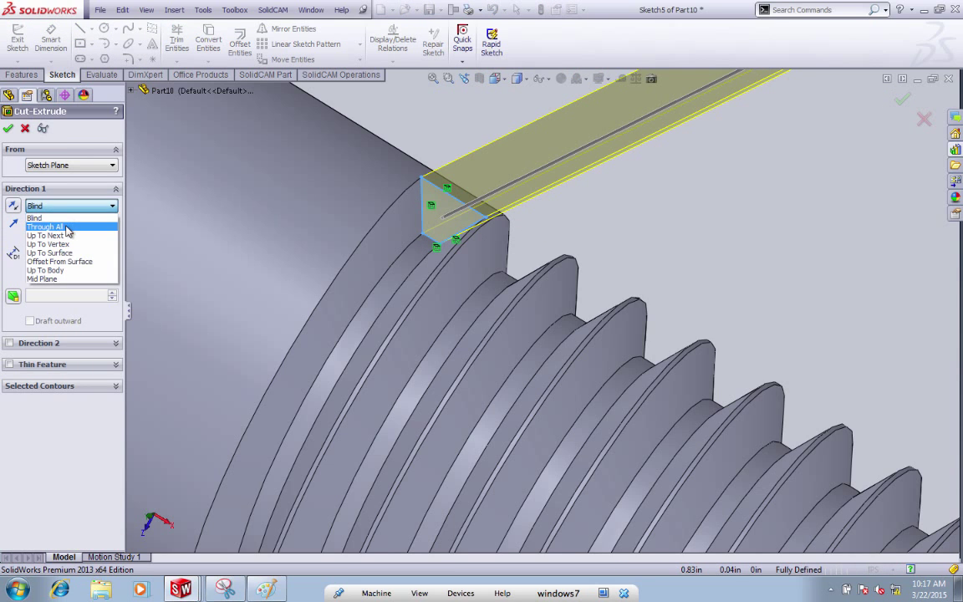
pyautogui.click(67, 223)
pyautogui.press('f')
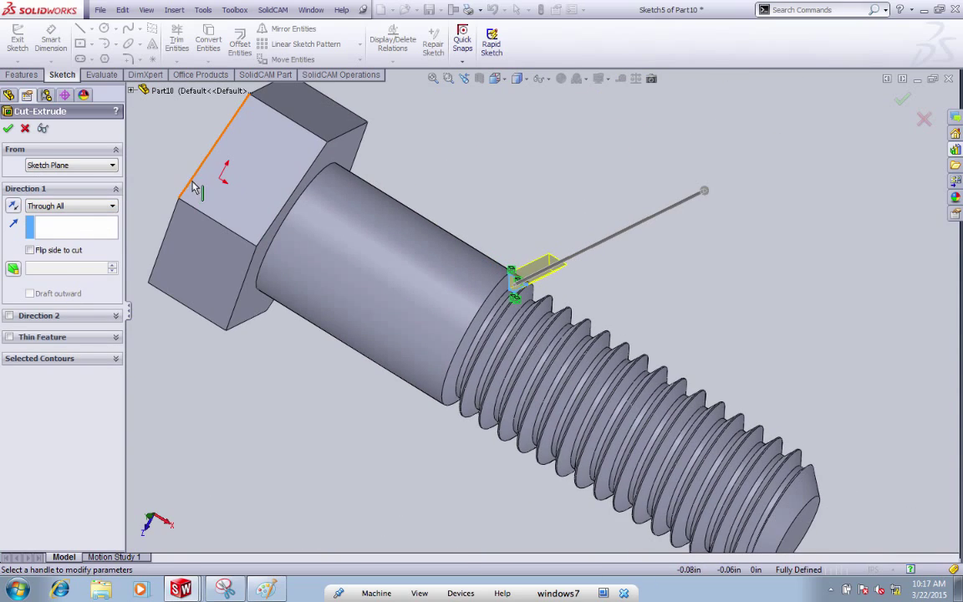
pyautogui.click(10, 129)
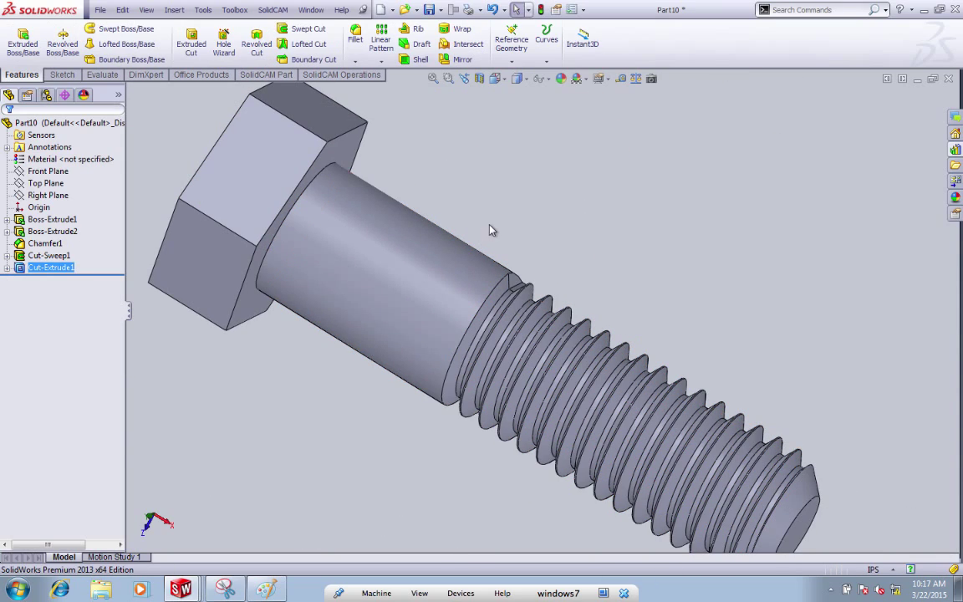
# Fillet the circular edge where the shank meets the hex head with a constant radius of 0.003 in
pyautogui.moveTo(513, 212); pyautogui.dragTo(644, 200, button='middle')
pyautogui.press('f')
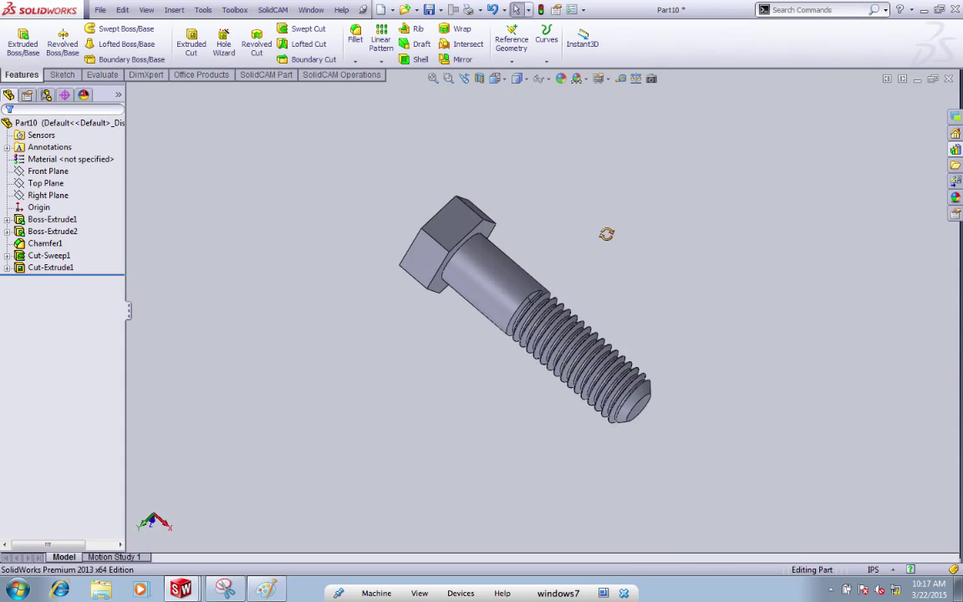
pyautogui.moveTo(606, 232); pyautogui.dragTo(585, 230, button='middle')
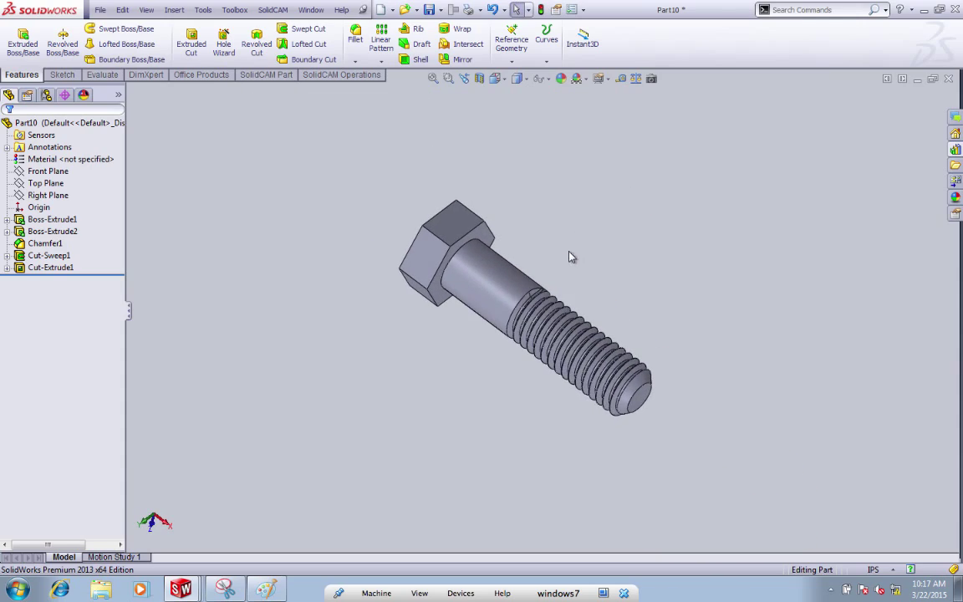
pyautogui.scroll(-5, 482, 334)
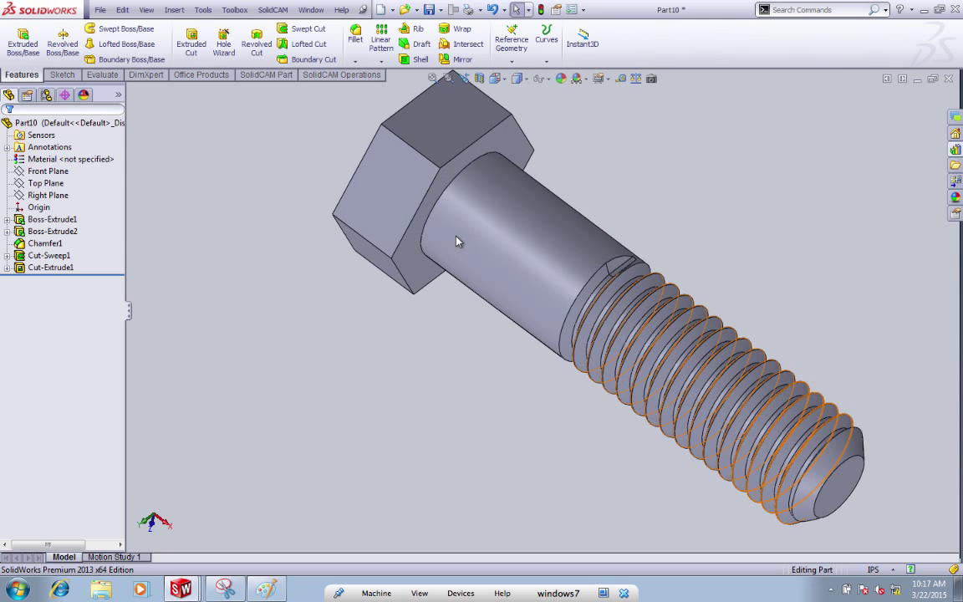
pyautogui.click(483, 166)
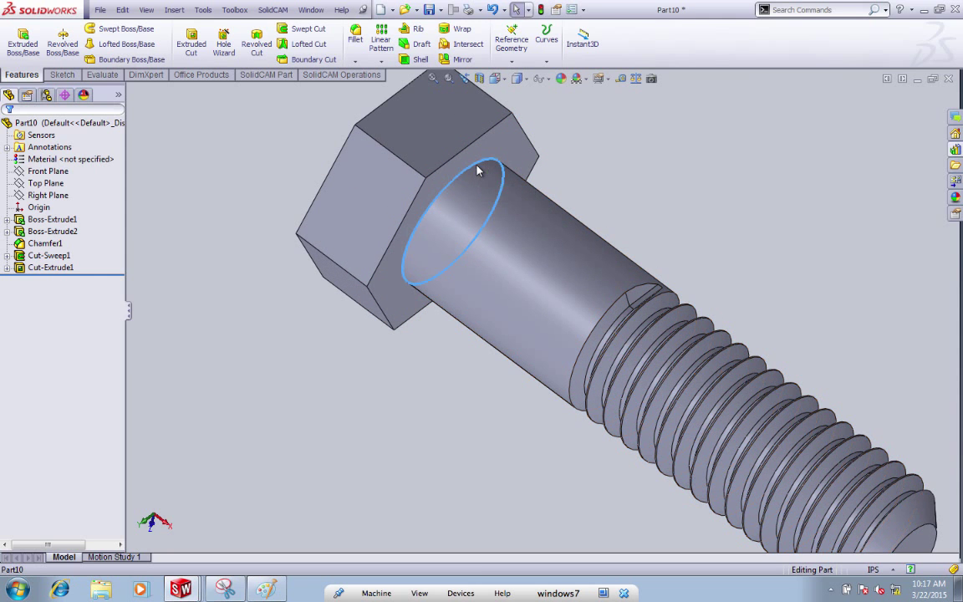
pyautogui.click(362, 42)
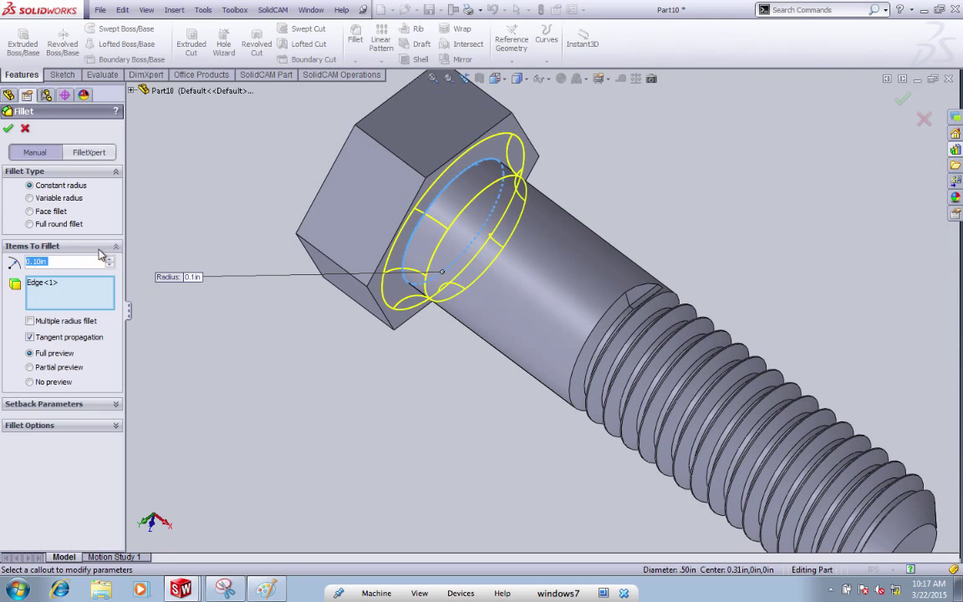
pyautogui.write('.003')
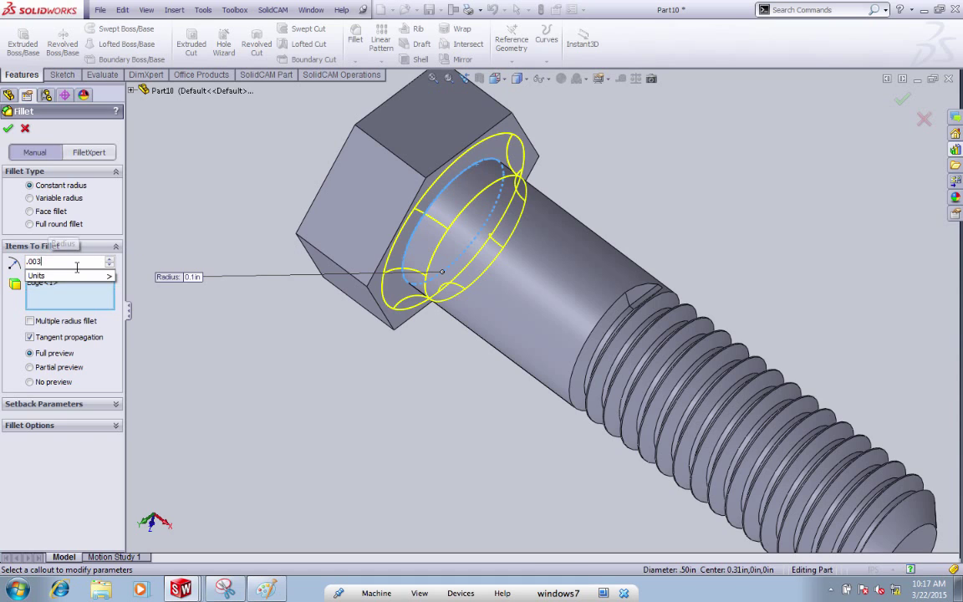
pyautogui.press('Return')
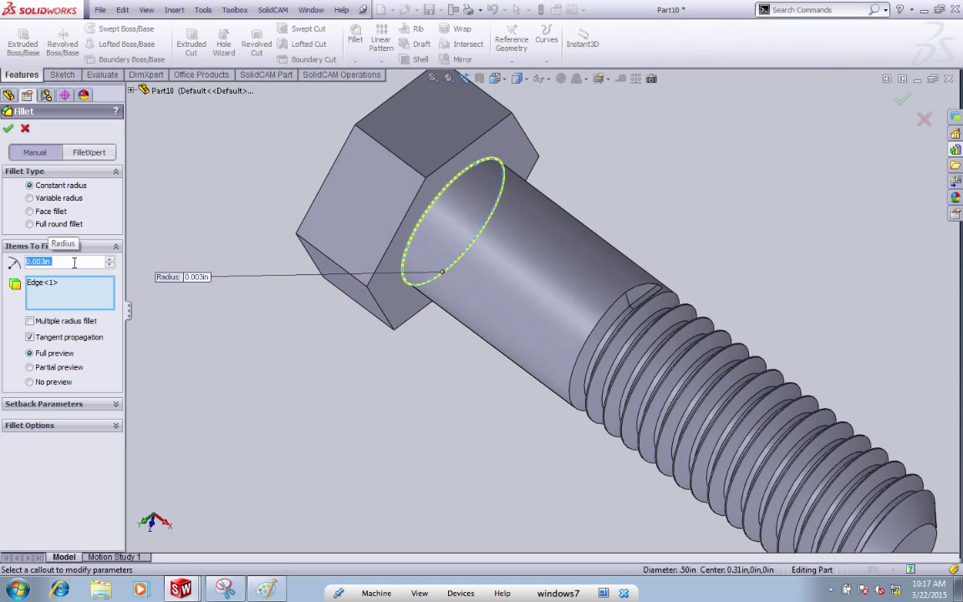
pyautogui.click(9, 128)
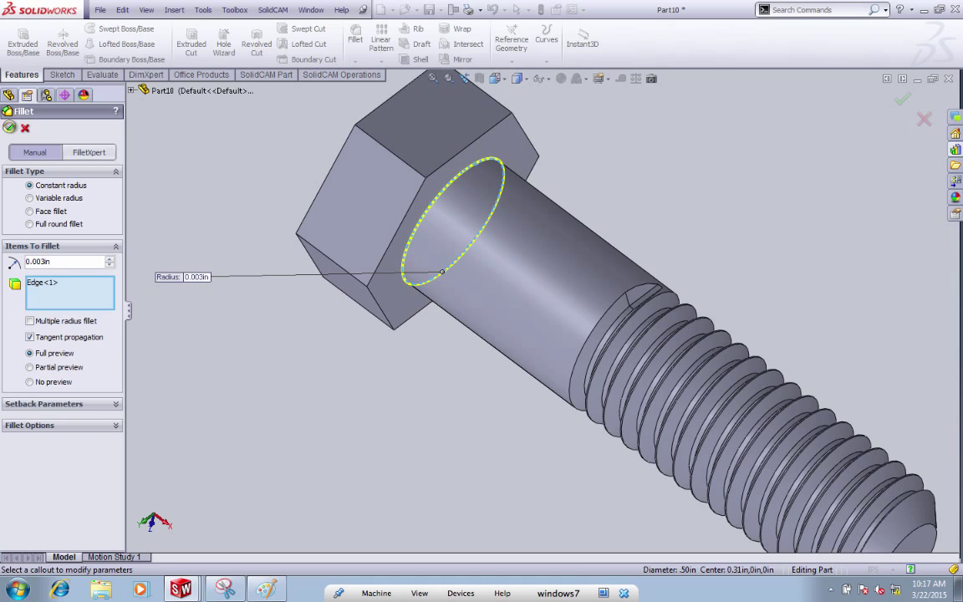
pyautogui.click(177, 176)
# Start an Extruded Cut sketch on the outer hexagonal face of the bolt head
pyautogui.scroll(-3, 192, 167)
pyautogui.moveTo(268, 193); pyautogui.dragTo(325, 223, button='middle')
pyautogui.scroll(4, 325, 223)
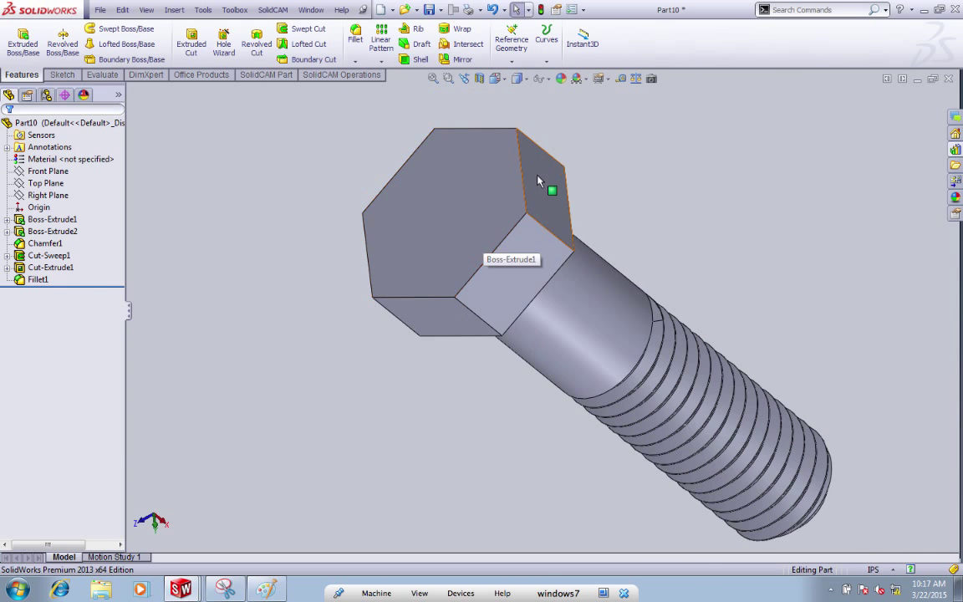
pyautogui.scroll(-2, 539, 190)
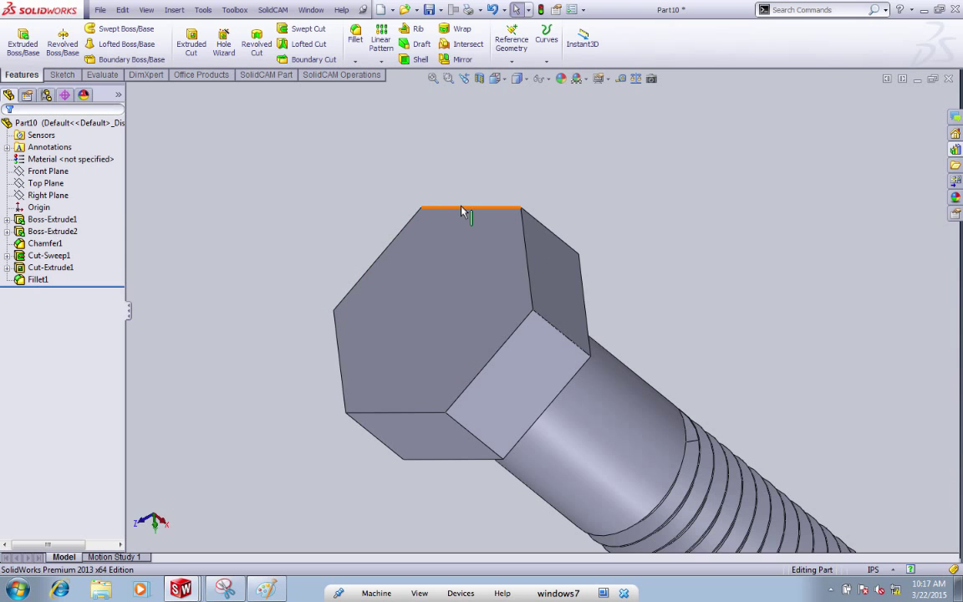
pyautogui.click(436, 301)
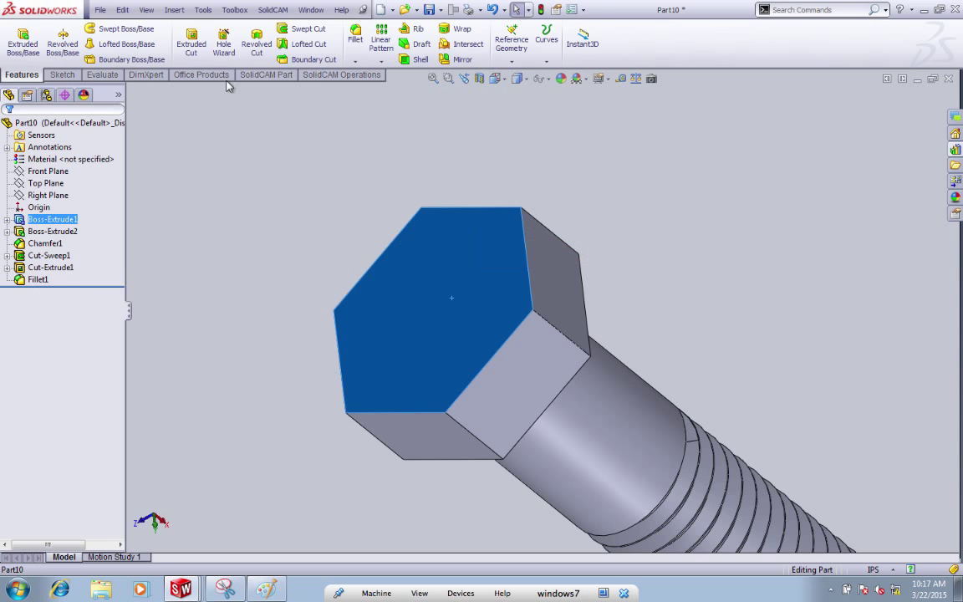
pyautogui.click(189, 42)
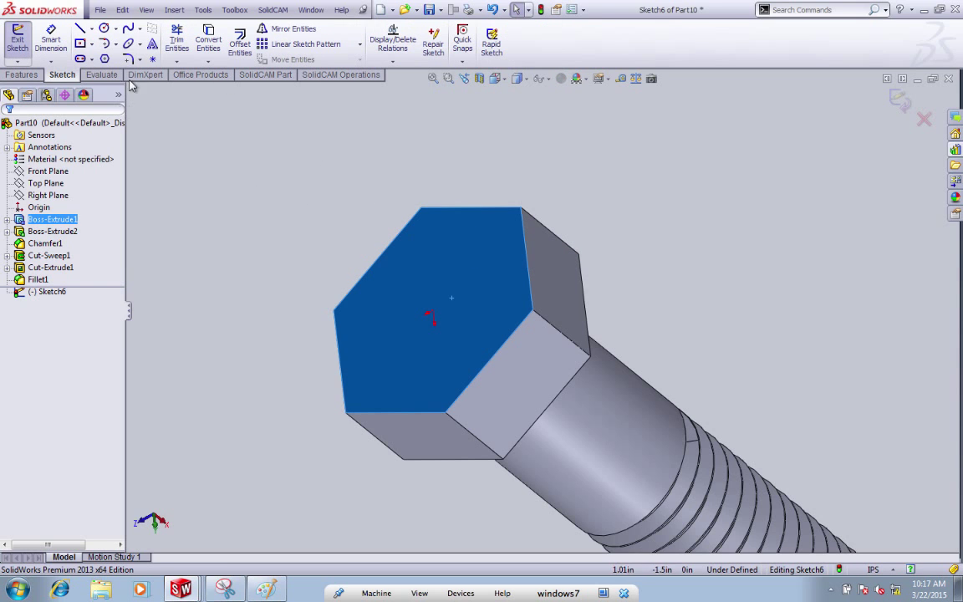
pyautogui.click(494, 78)
pyautogui.click(501, 134)
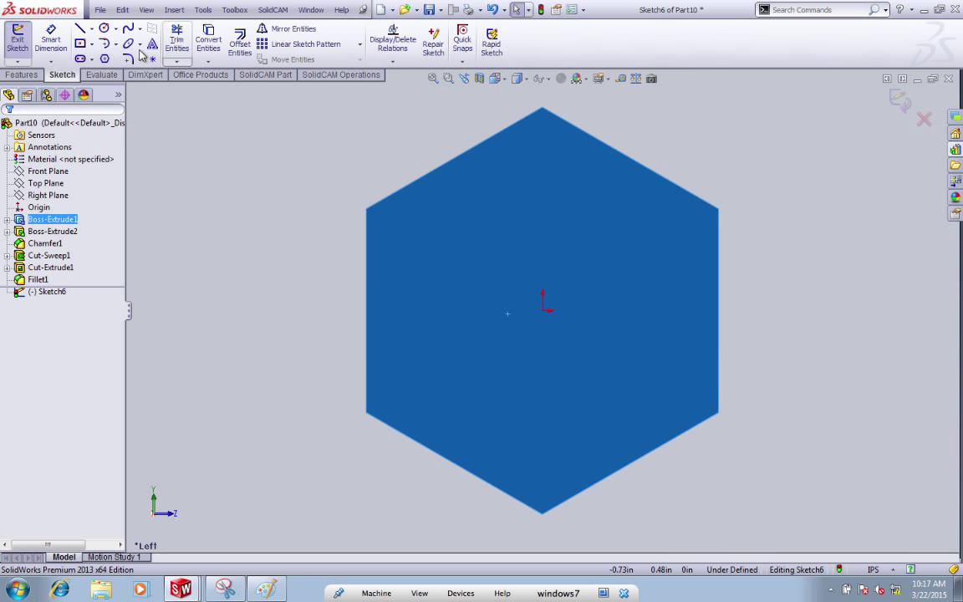
# Sketch a circle of about 0.375 in radius centred on the origin and make it tangent to a side edge of the hexagon
pyautogui.click(104, 27)
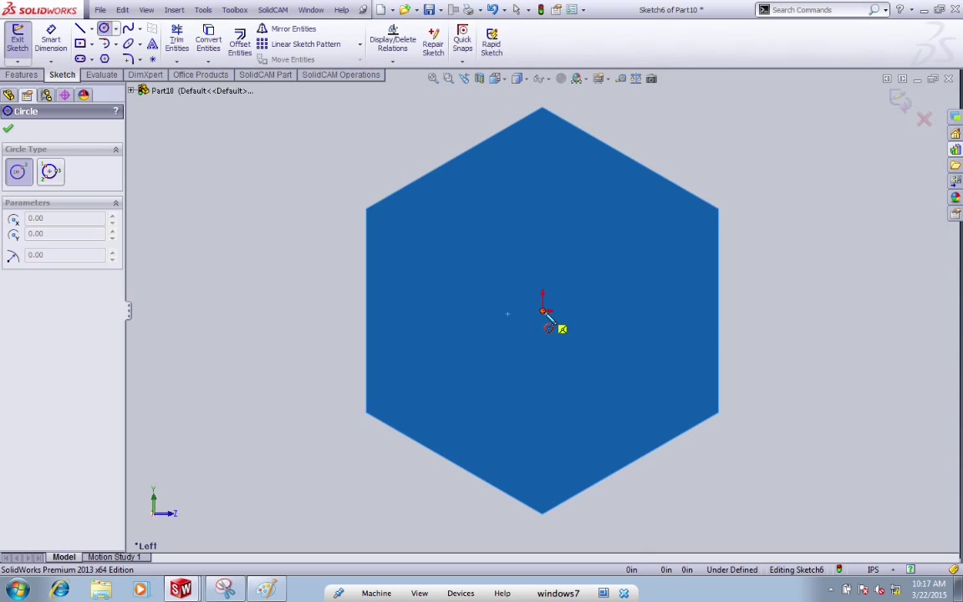
pyautogui.click(543, 311)
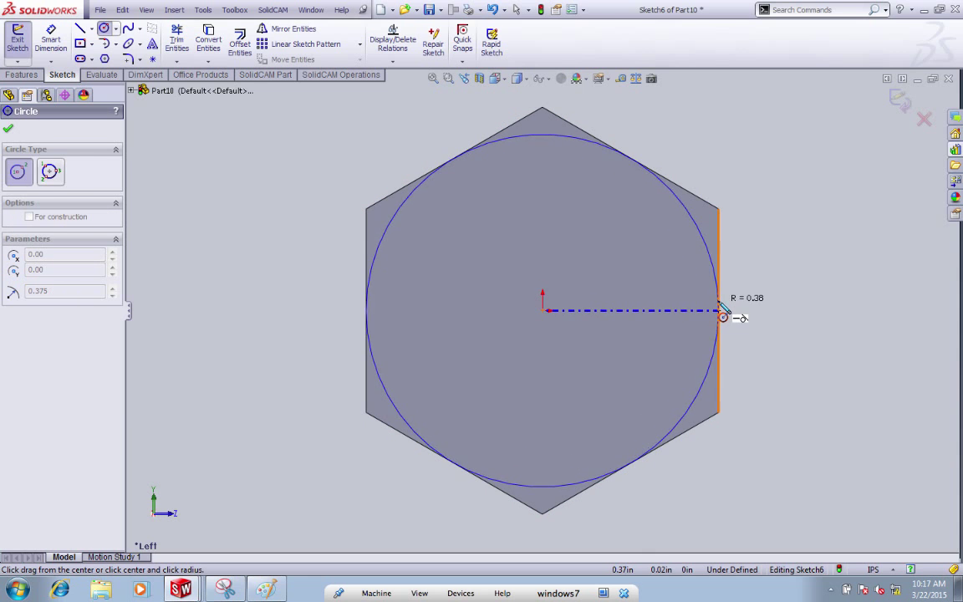
pyautogui.click(722, 311)
pyautogui.press('Escape')
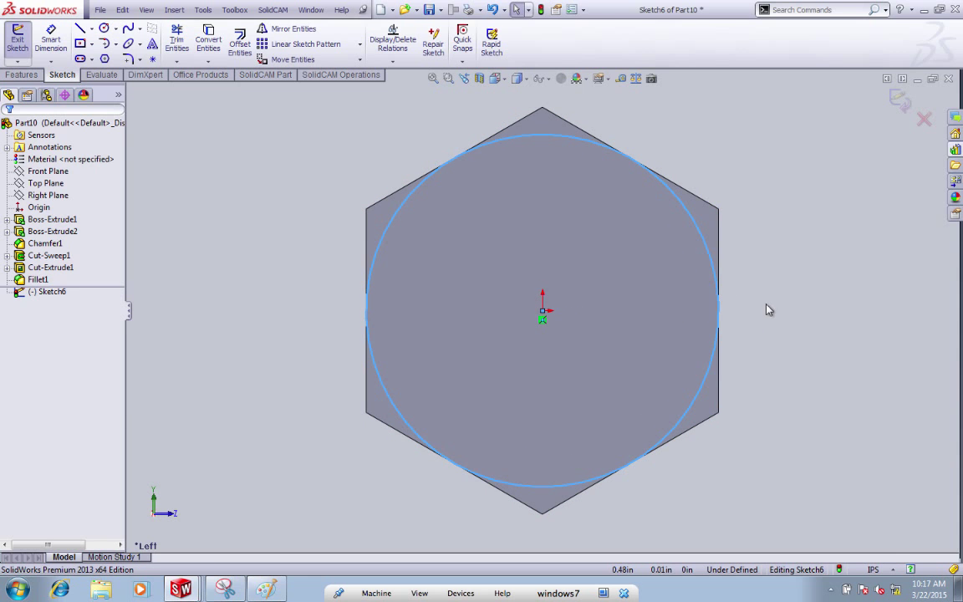
pyautogui.click(740, 264)
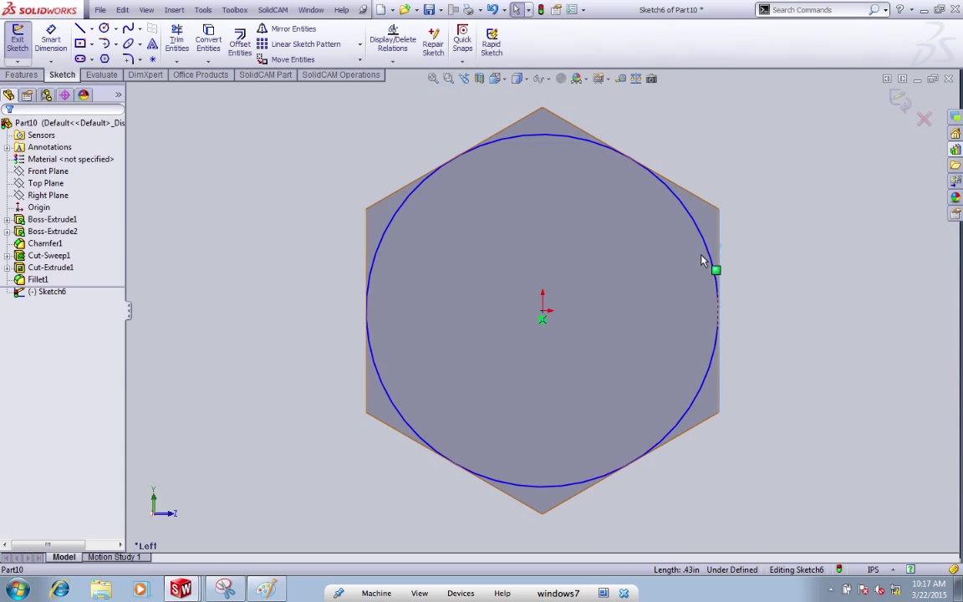
pyautogui.click(711, 257)
pyautogui.keyDown('ctrl'); pyautogui.click(715, 261); pyautogui.keyUp('ctrl')
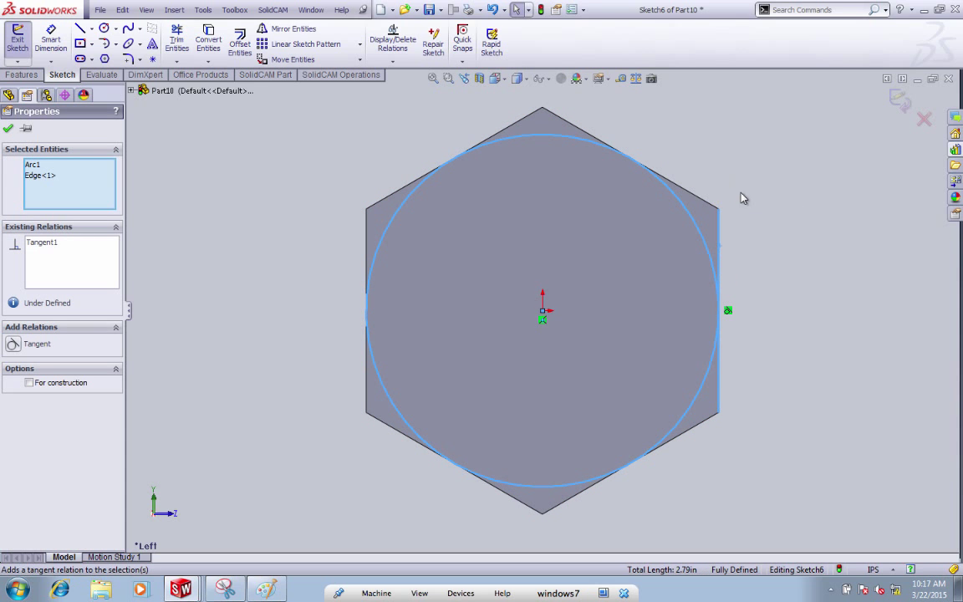
pyautogui.click(743, 198)
# Extrude-cut the circle Blind 2.00 in with the cut side flipped and a 60 degree draft to bevel the head's corners
pyautogui.hotkey('ctrl', 'e')
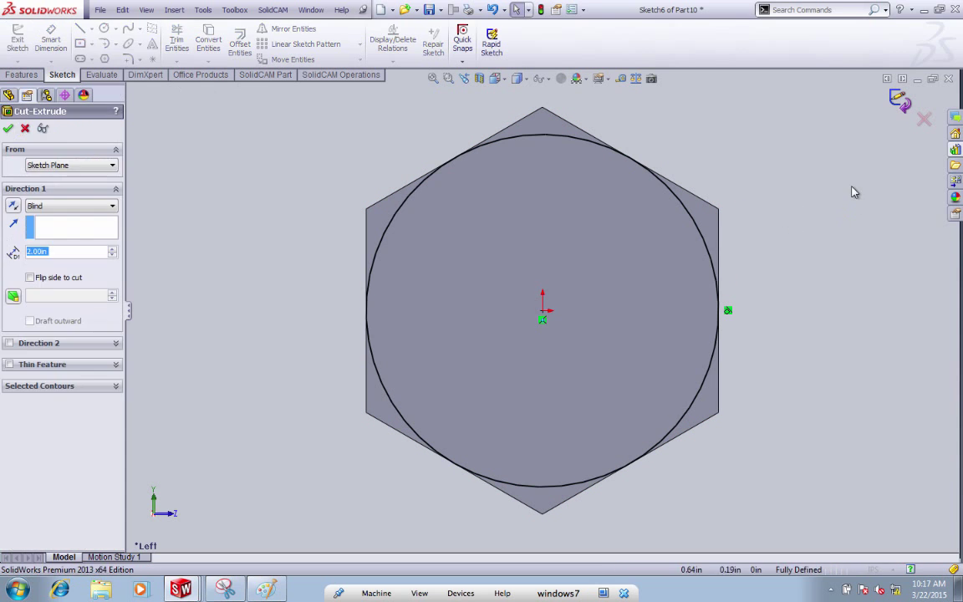
pyautogui.click(73, 283)
pyautogui.moveTo(222, 259); pyautogui.dragTo(239, 247, button='middle')
pyautogui.moveTo(468, 204); pyautogui.dragTo(209, 219, button='middle')
pyautogui.scroll(4, 256, 220)
pyautogui.scroll(-1, 255, 222)
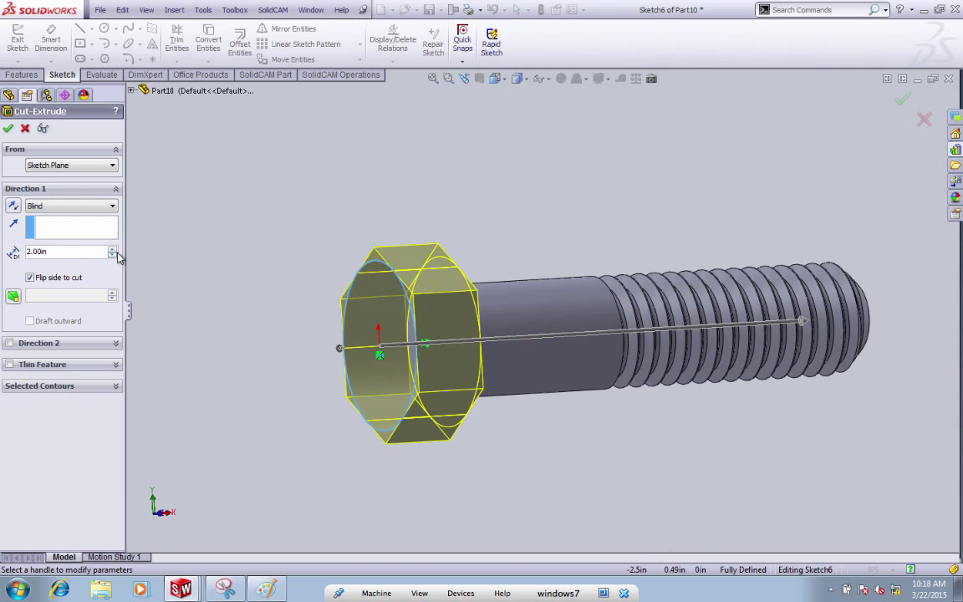
pyautogui.click(14, 296)
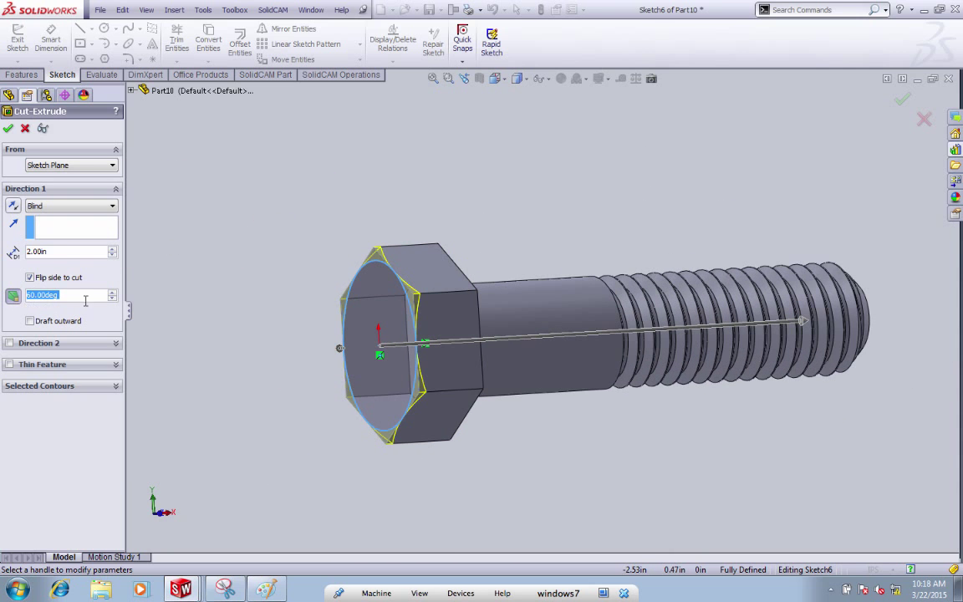
pyautogui.click(7, 129)
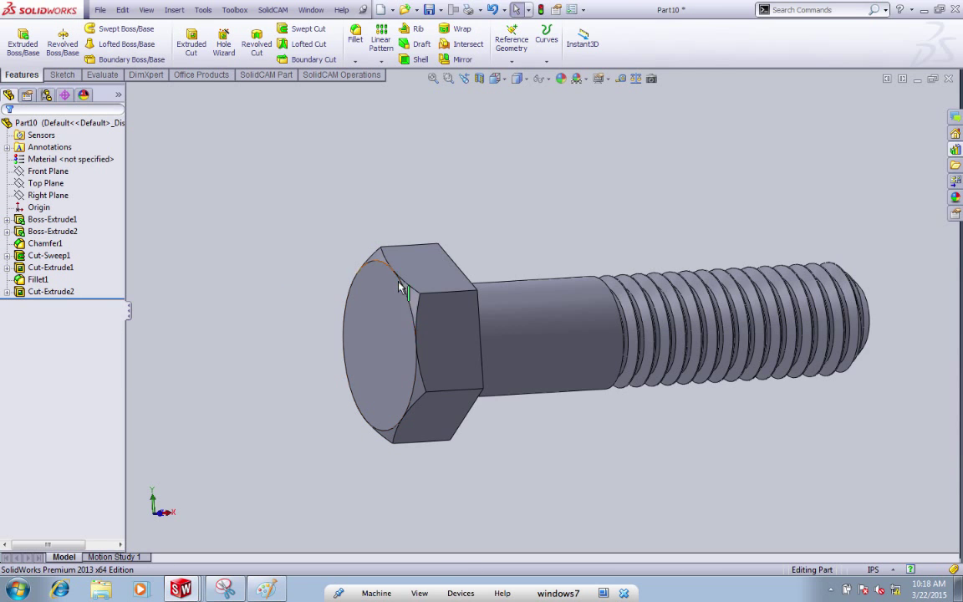
pyautogui.scroll(3, 355, 313)
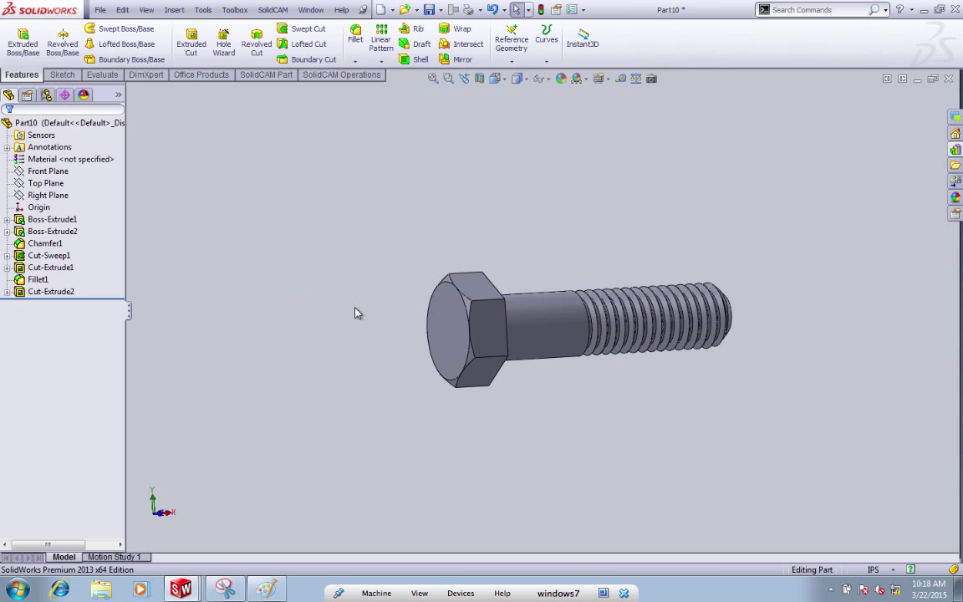
pyautogui.moveTo(466, 250)
pyautogui.mouseDown(button='middle')
pyautogui.moveTo(449, 202)
pyautogui.moveTo(452, 248)
pyautogui.mouseUp(button='middle')
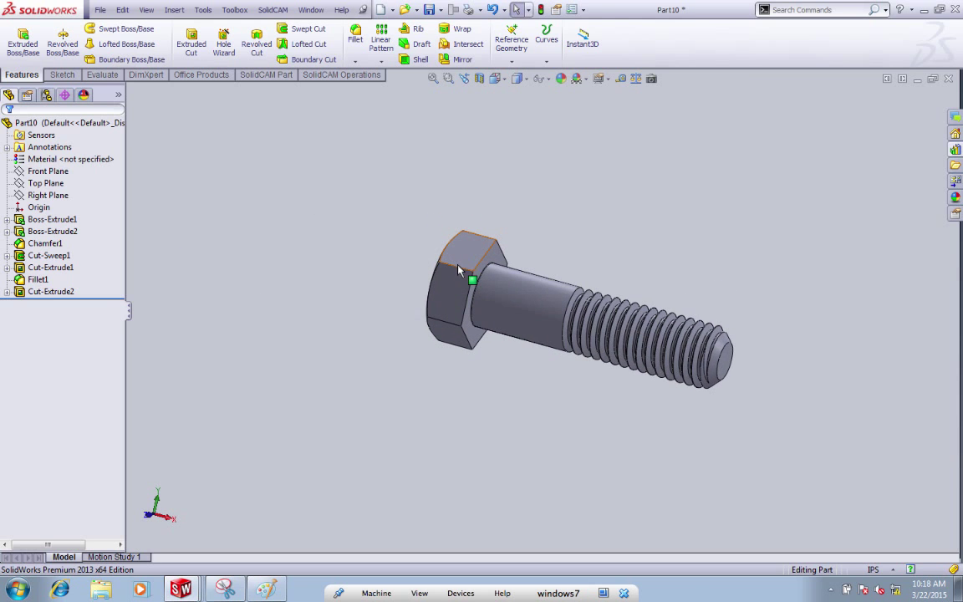
pyautogui.scroll(-2, 594, 376)
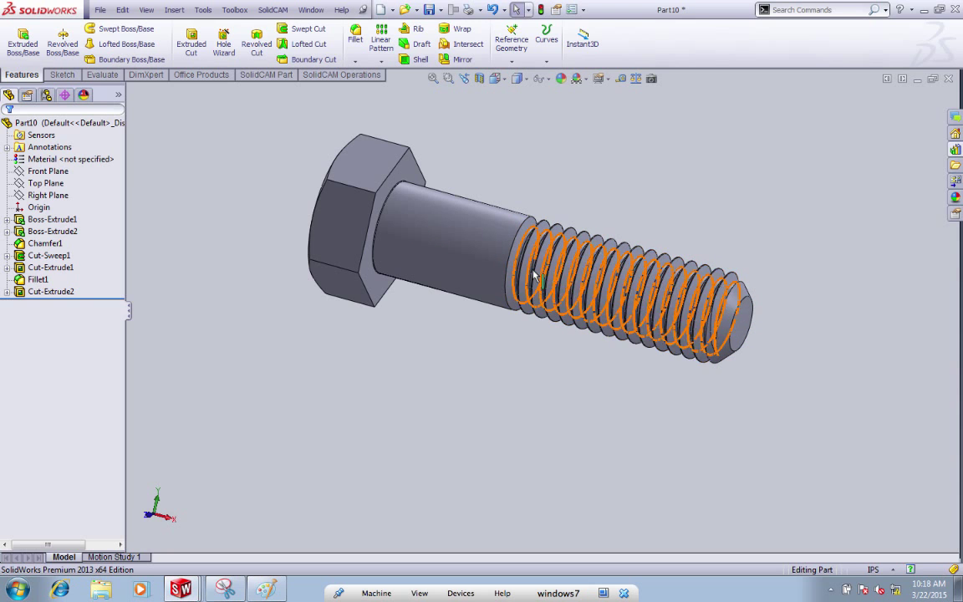
pyautogui.moveTo(521, 386); pyautogui.dragTo(565, 376, button='middle')
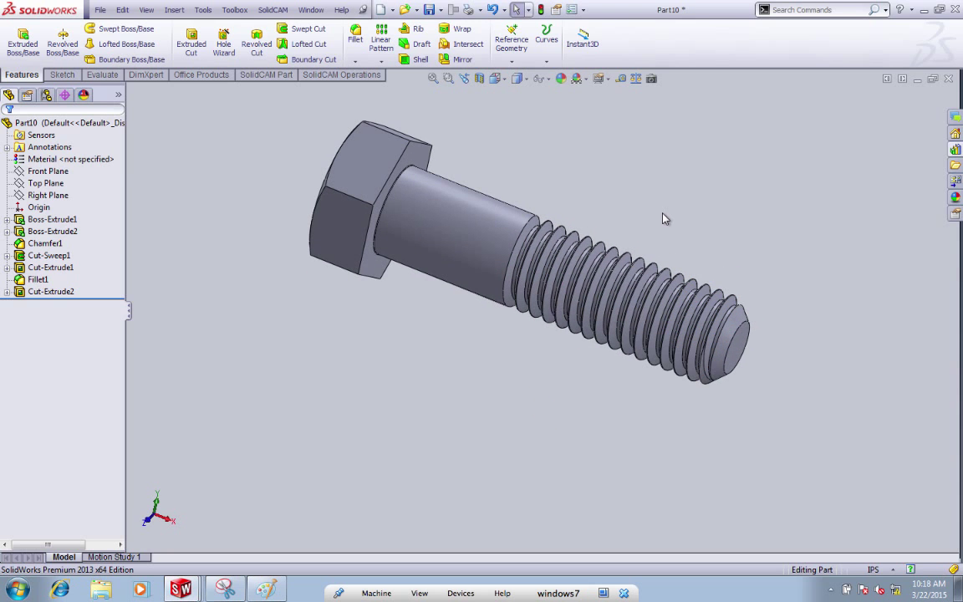